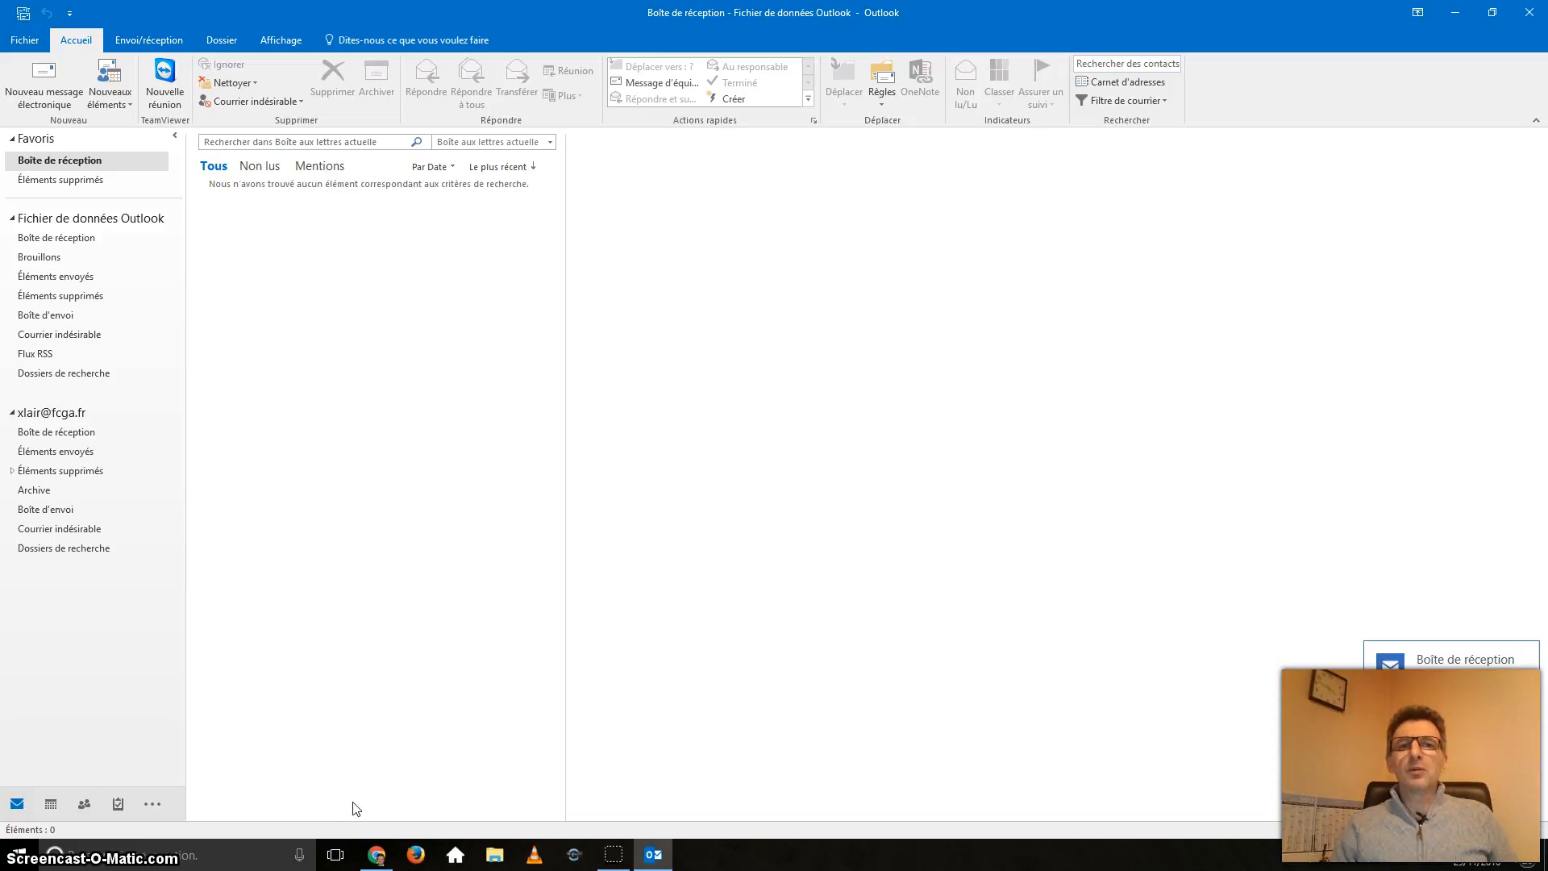
Step: In Chrome, search Google for 'liste pop fai' and open the CommentCaMarche server settings article
{"action": "left_click", "coordinate": [376, 856]}
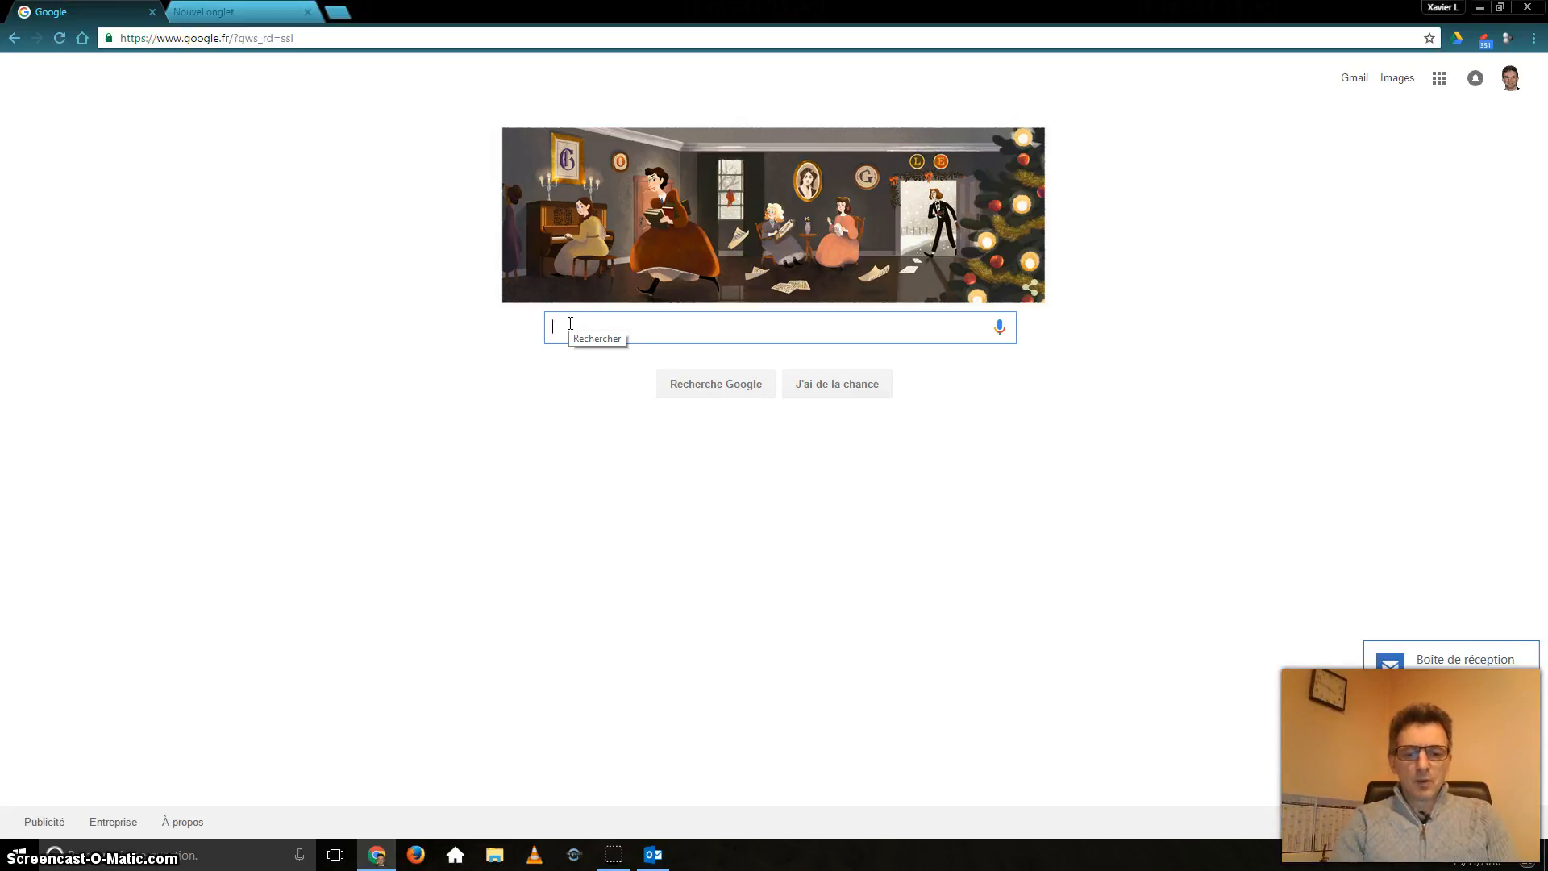
{"action": "type", "text": "liste"}
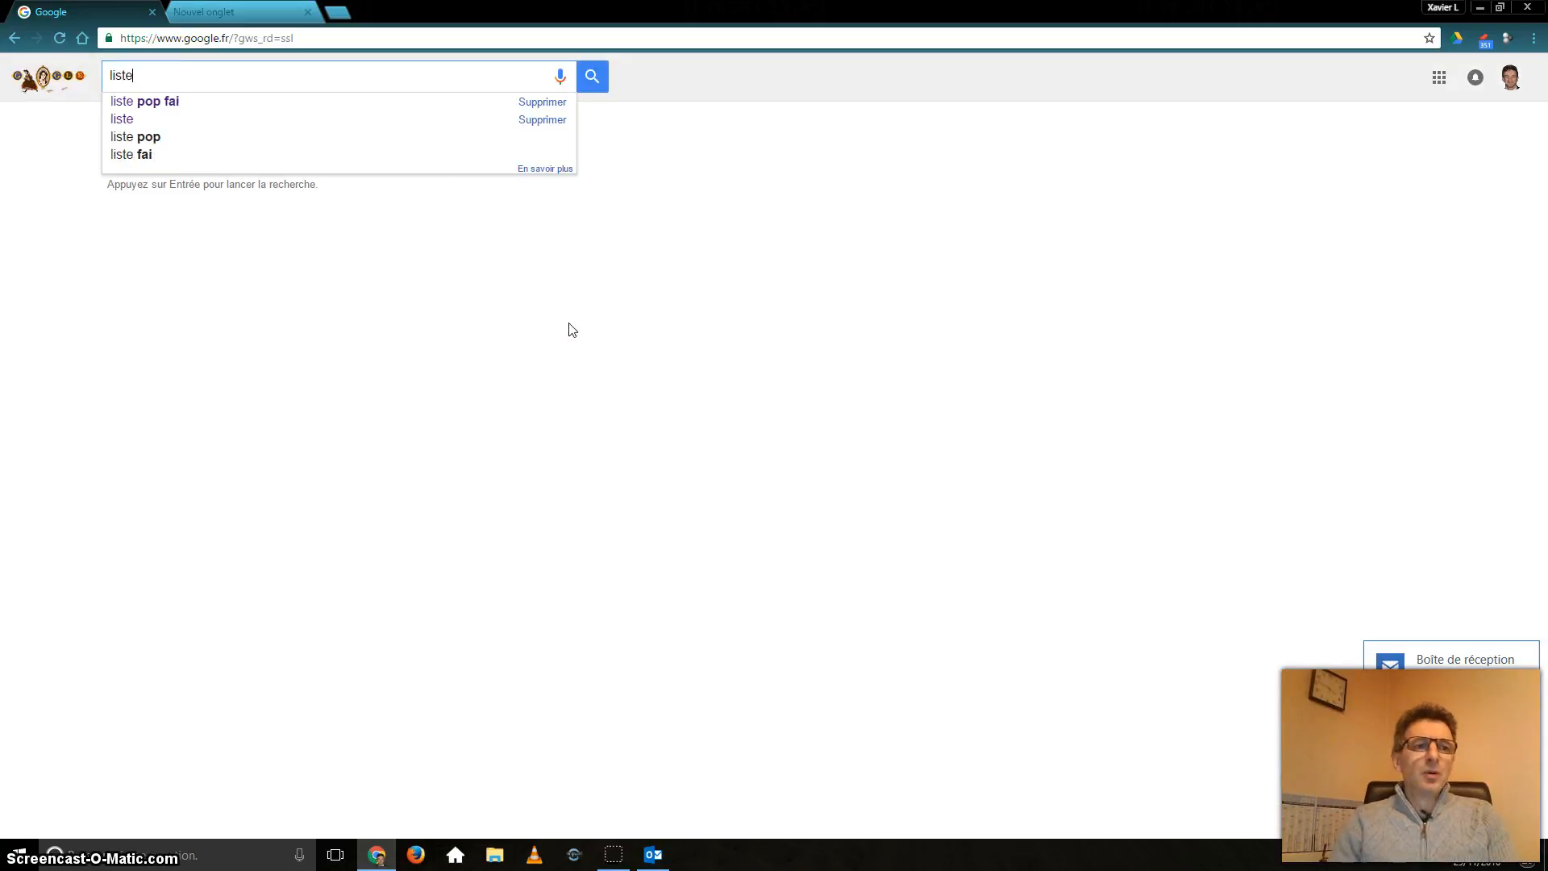
{"action": "left_click", "coordinate": [179, 105]}
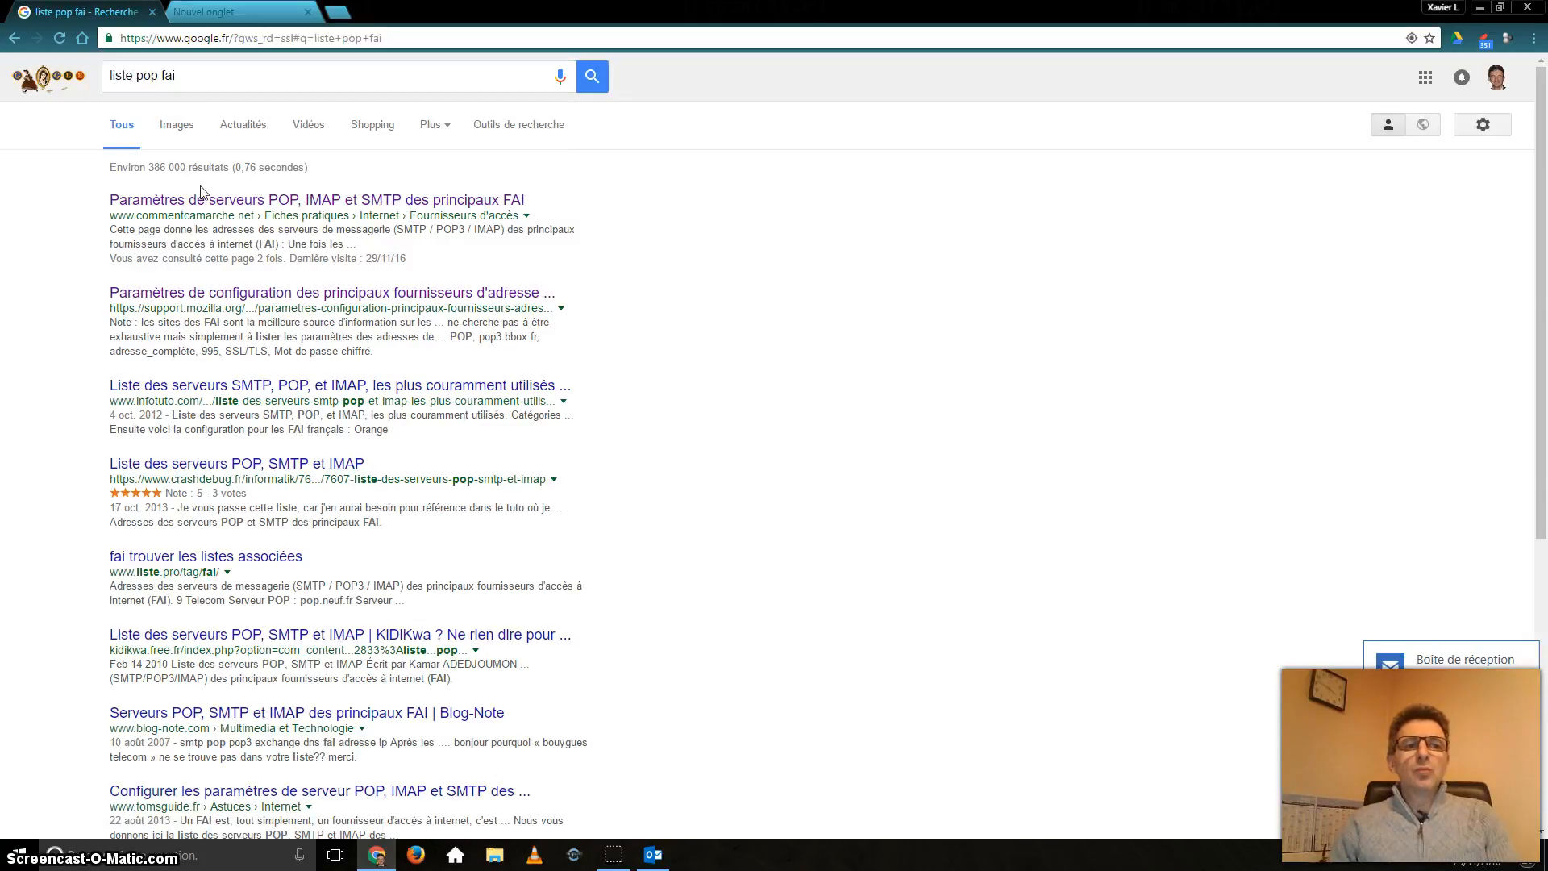
{"action": "left_click", "coordinate": [220, 205]}
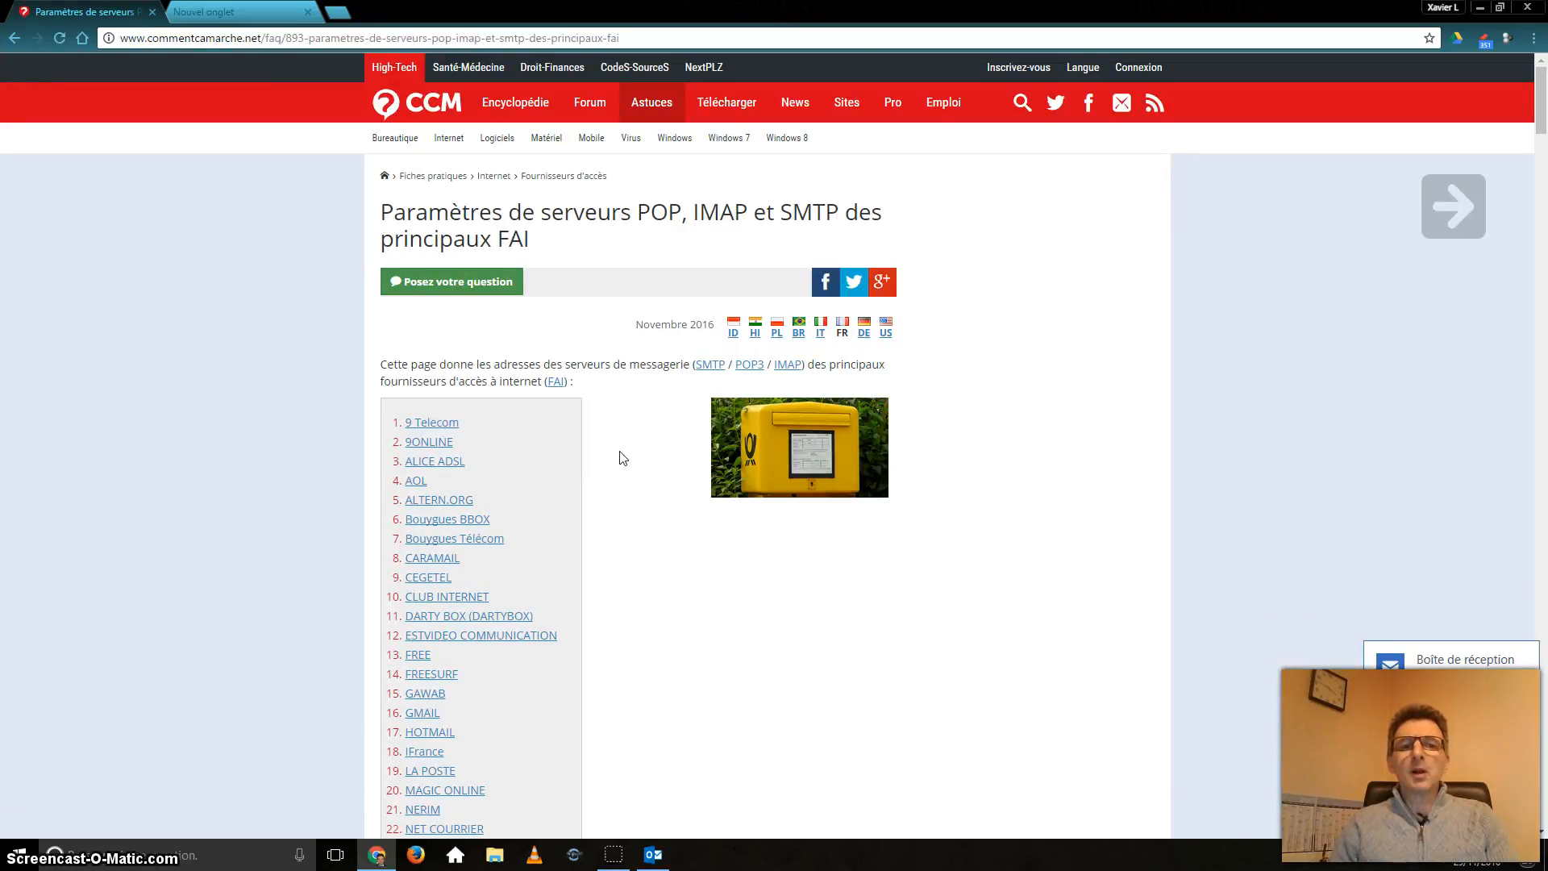
Step: Jump to the article's ORANGE entry listing pop.orange.fr and smtp.orange.fr
{"action": "scroll", "coordinate": [621, 451], "scroll_direction": "down", "scroll_amount": 1}
{"action": "scroll", "coordinate": [432, 372], "scroll_direction": "down", "scroll_amount": 1}
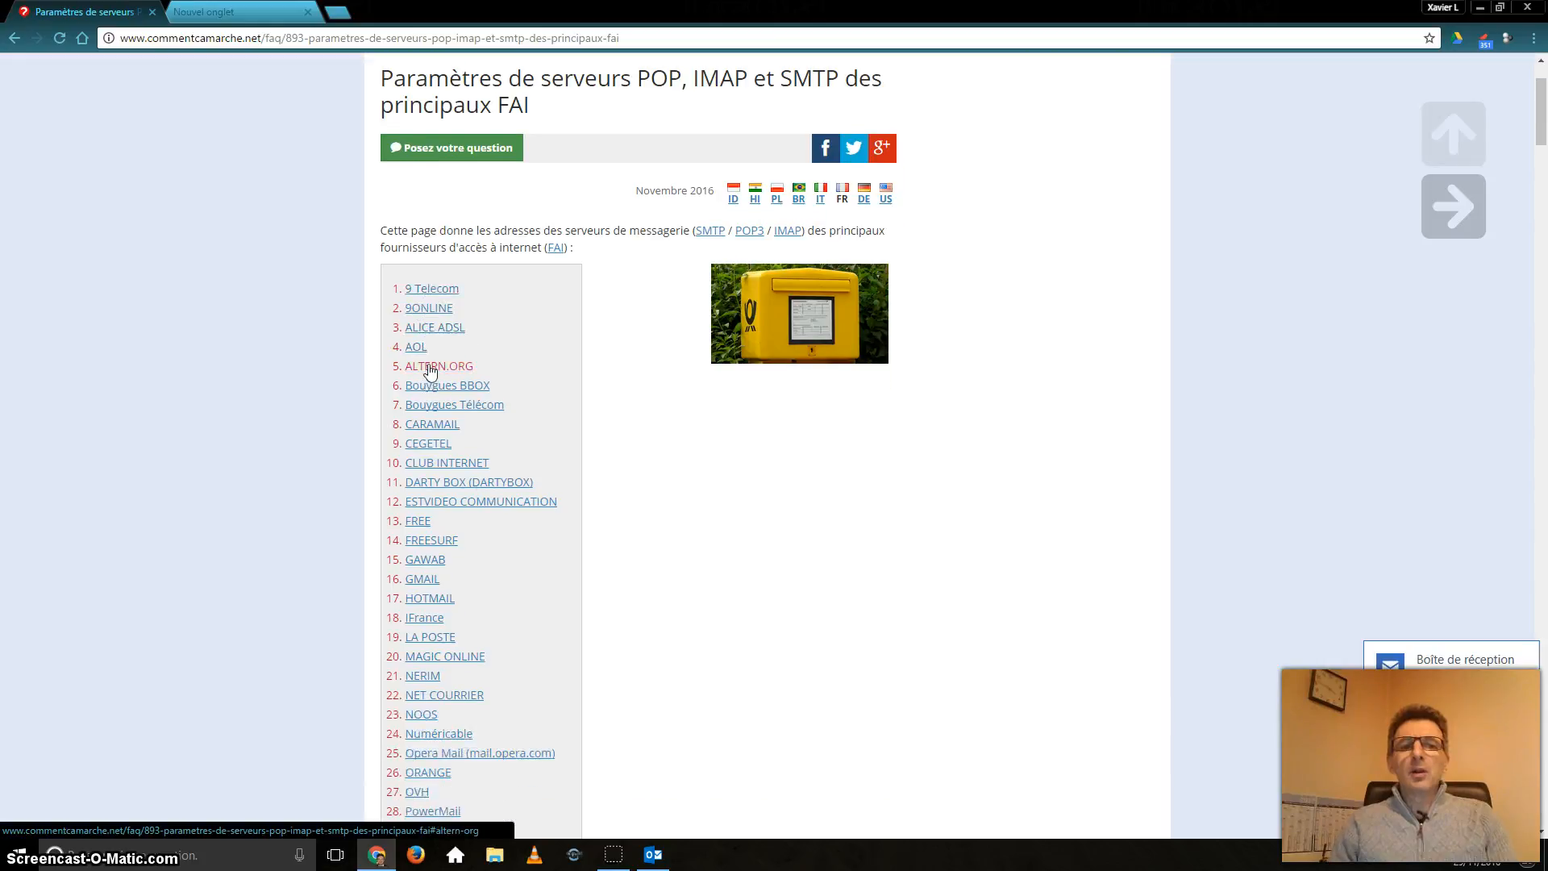
{"action": "scroll", "coordinate": [421, 354], "scroll_direction": "down", "scroll_amount": 3}
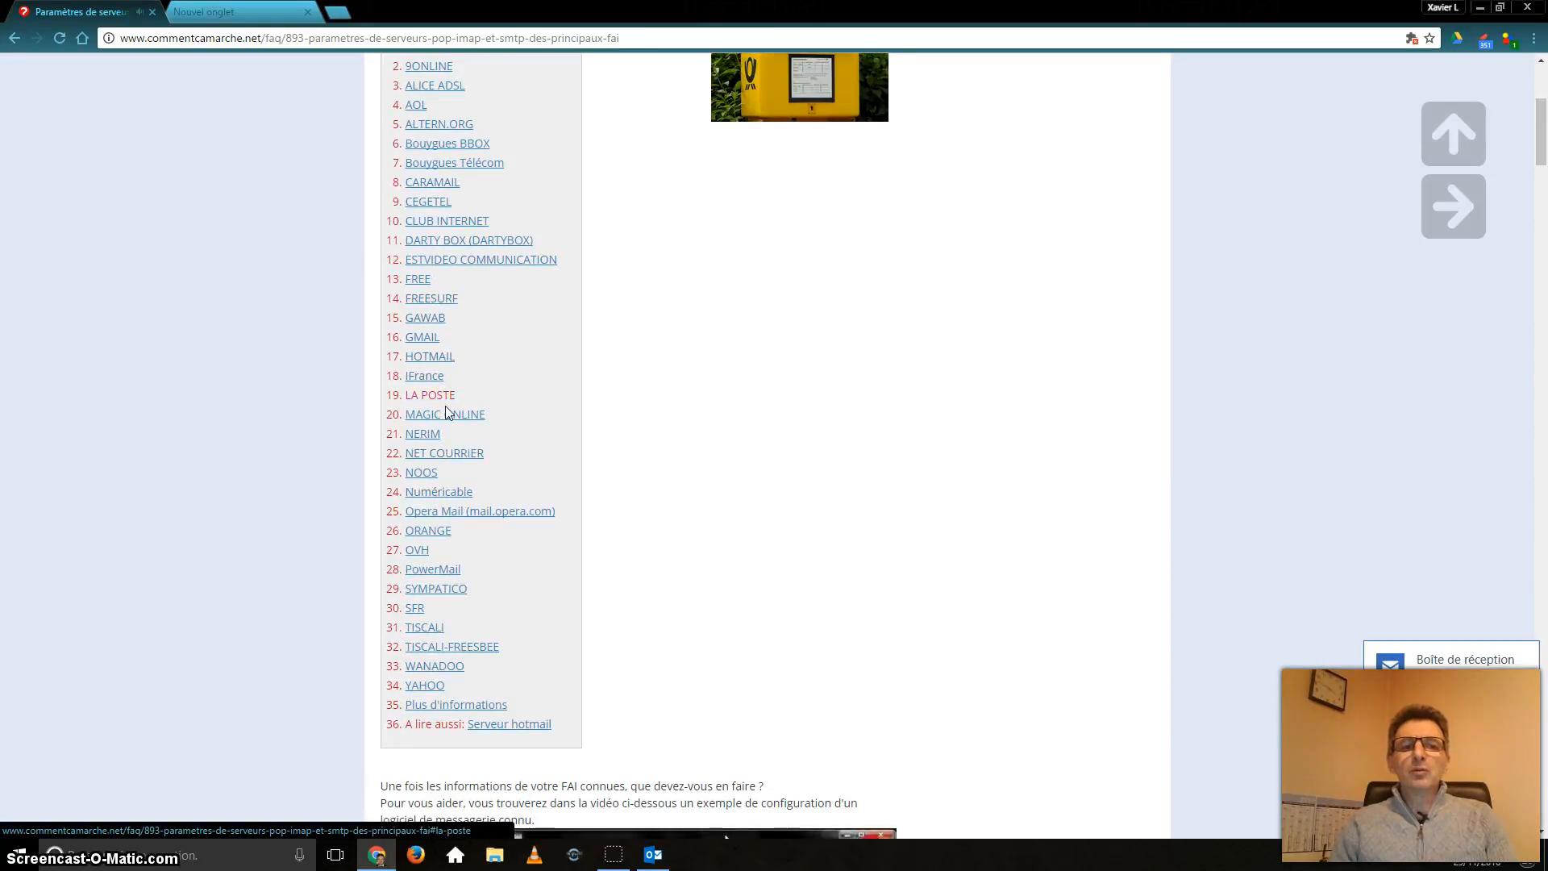
{"action": "left_click", "coordinate": [451, 538]}
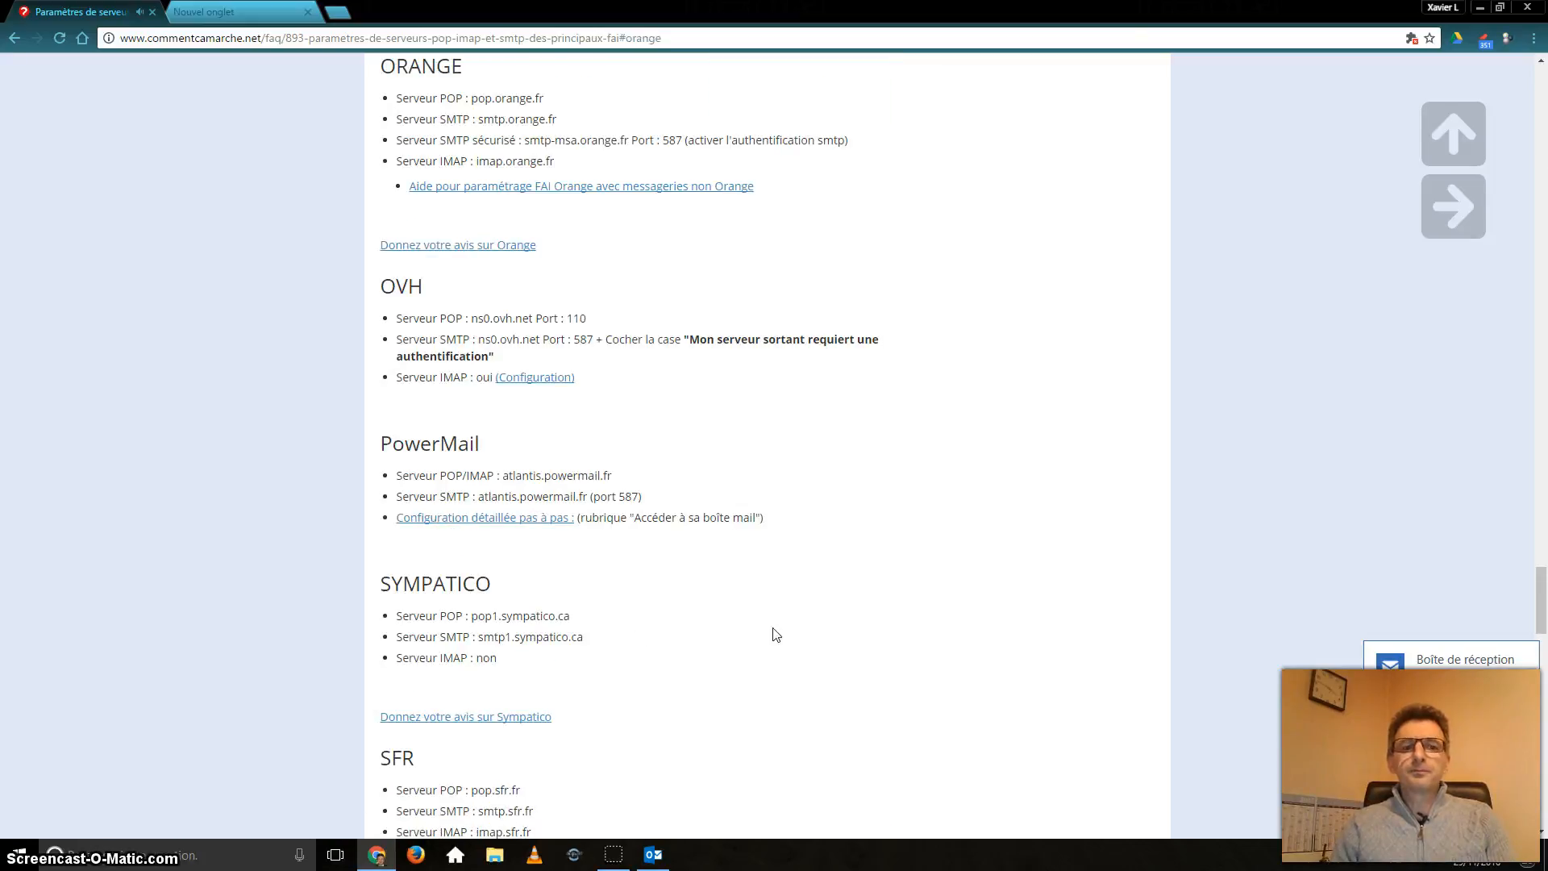
{"action": "scroll", "coordinate": [791, 625], "scroll_direction": "down", "scroll_amount": 1}
{"action": "scroll", "coordinate": [823, 593], "scroll_direction": "up", "scroll_amount": 3}
{"action": "scroll", "coordinate": [823, 593], "scroll_direction": "up", "scroll_amount": 2}
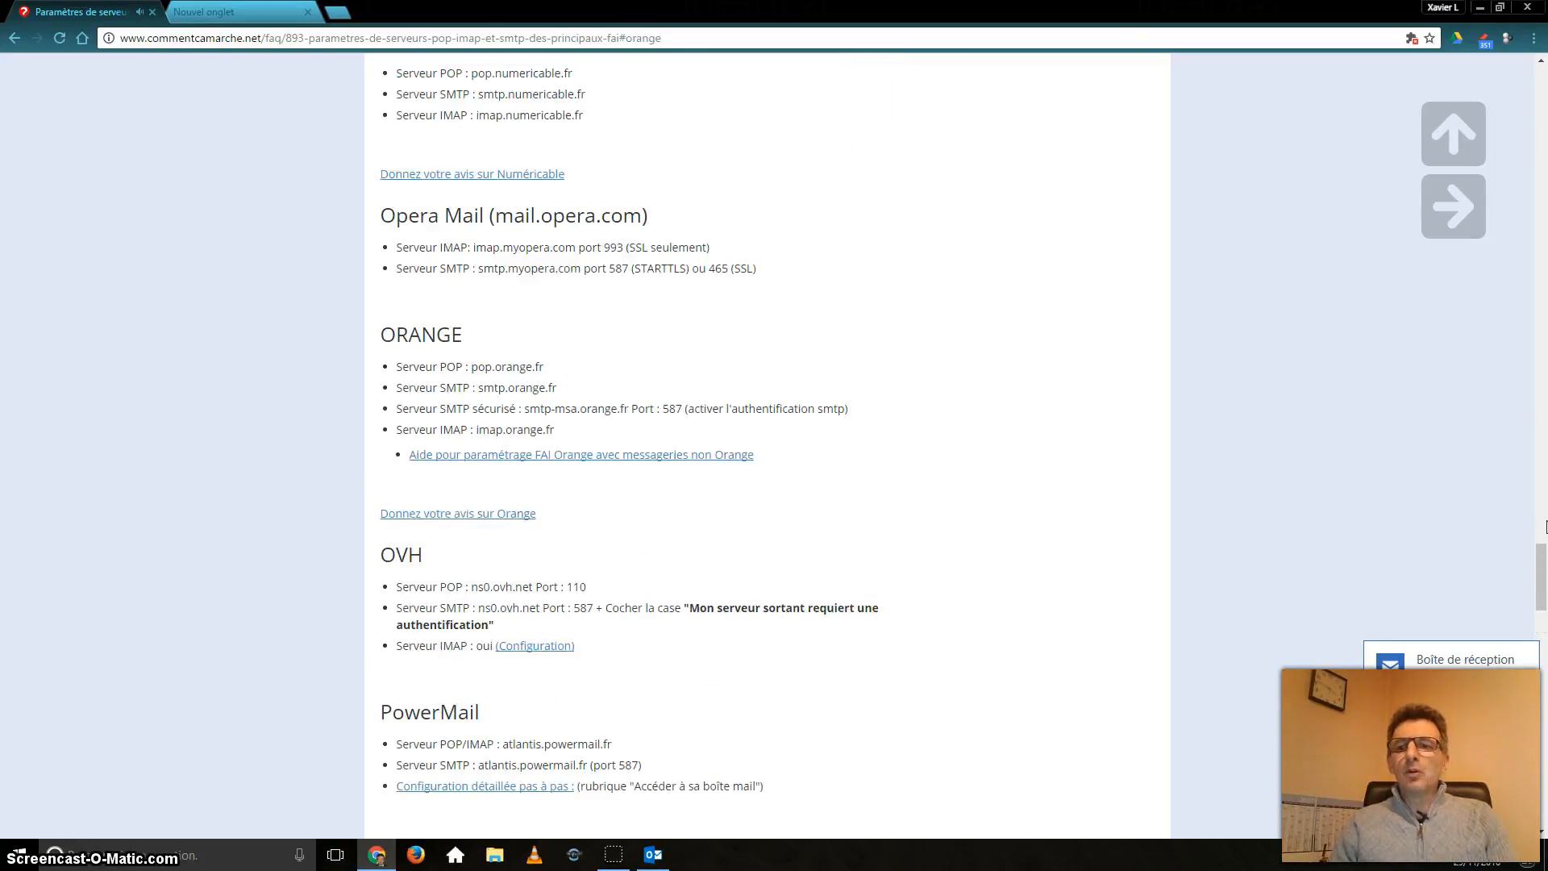
{"action": "left_click_drag", "start_coordinate": [1541, 577], "coordinate": [1446, 168]}
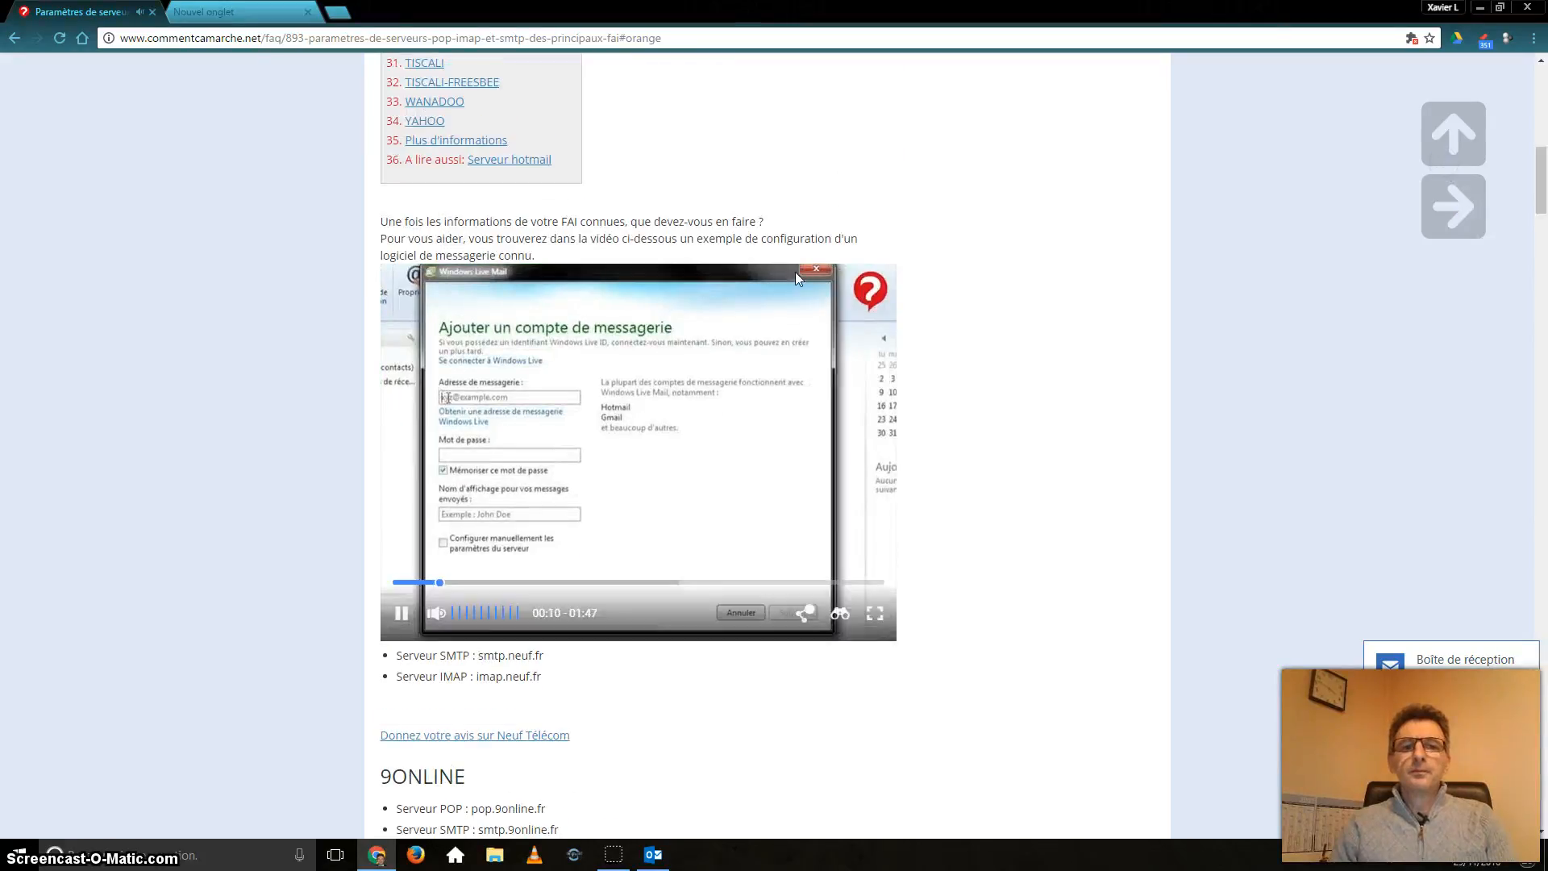
{"action": "left_click", "coordinate": [816, 294]}
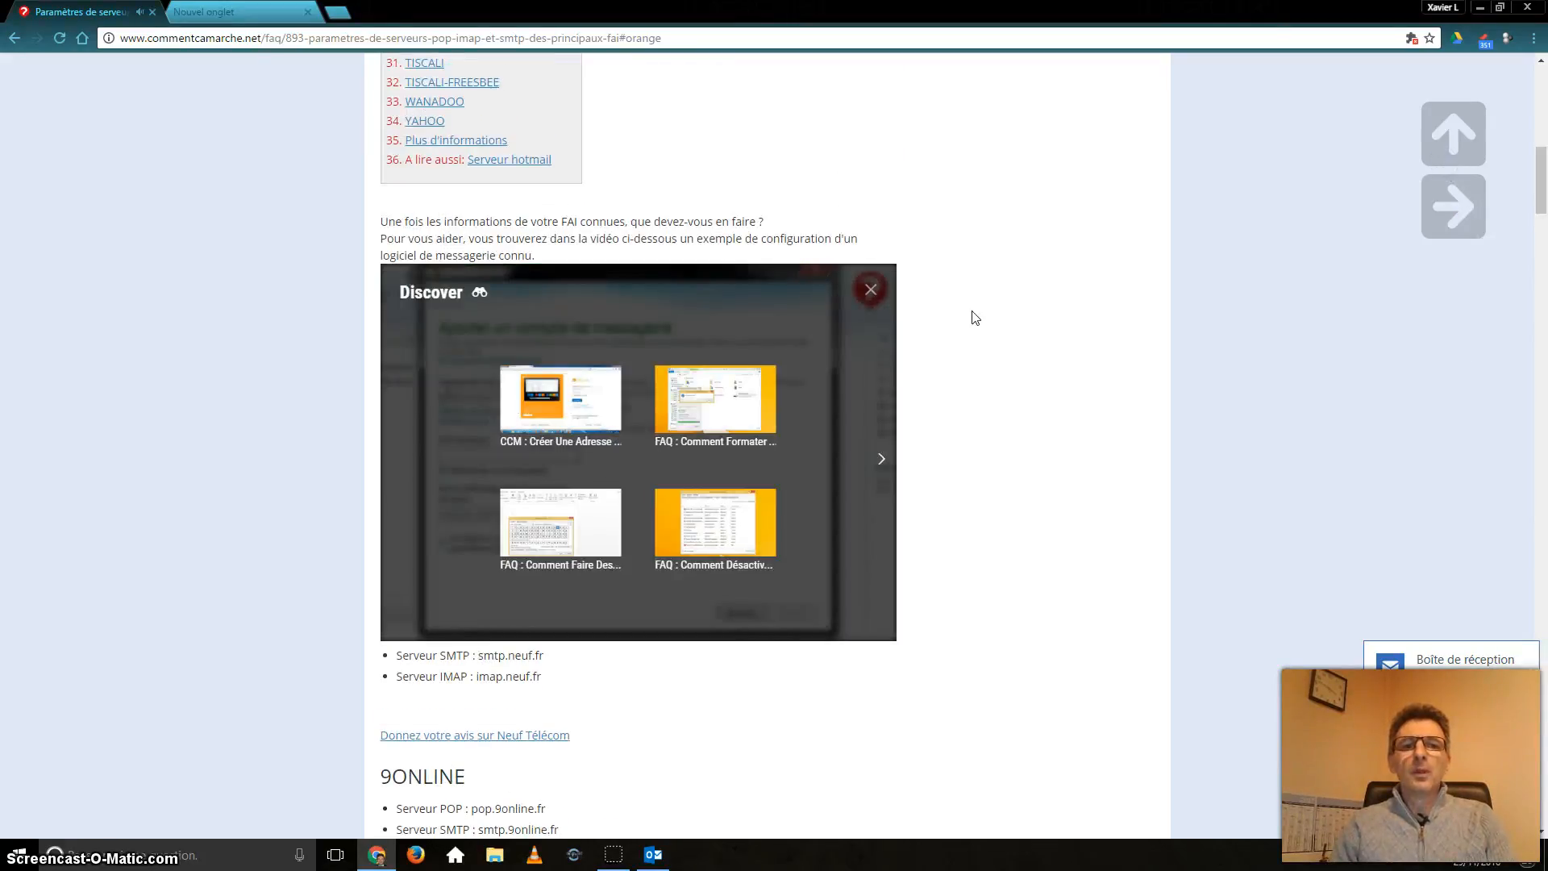
{"action": "scroll", "coordinate": [968, 331], "scroll_direction": "up", "scroll_amount": 1}
{"action": "scroll", "coordinate": [959, 484], "scroll_direction": "down", "scroll_amount": 3}
{"action": "scroll", "coordinate": [951, 488], "scroll_direction": "down", "scroll_amount": 2}
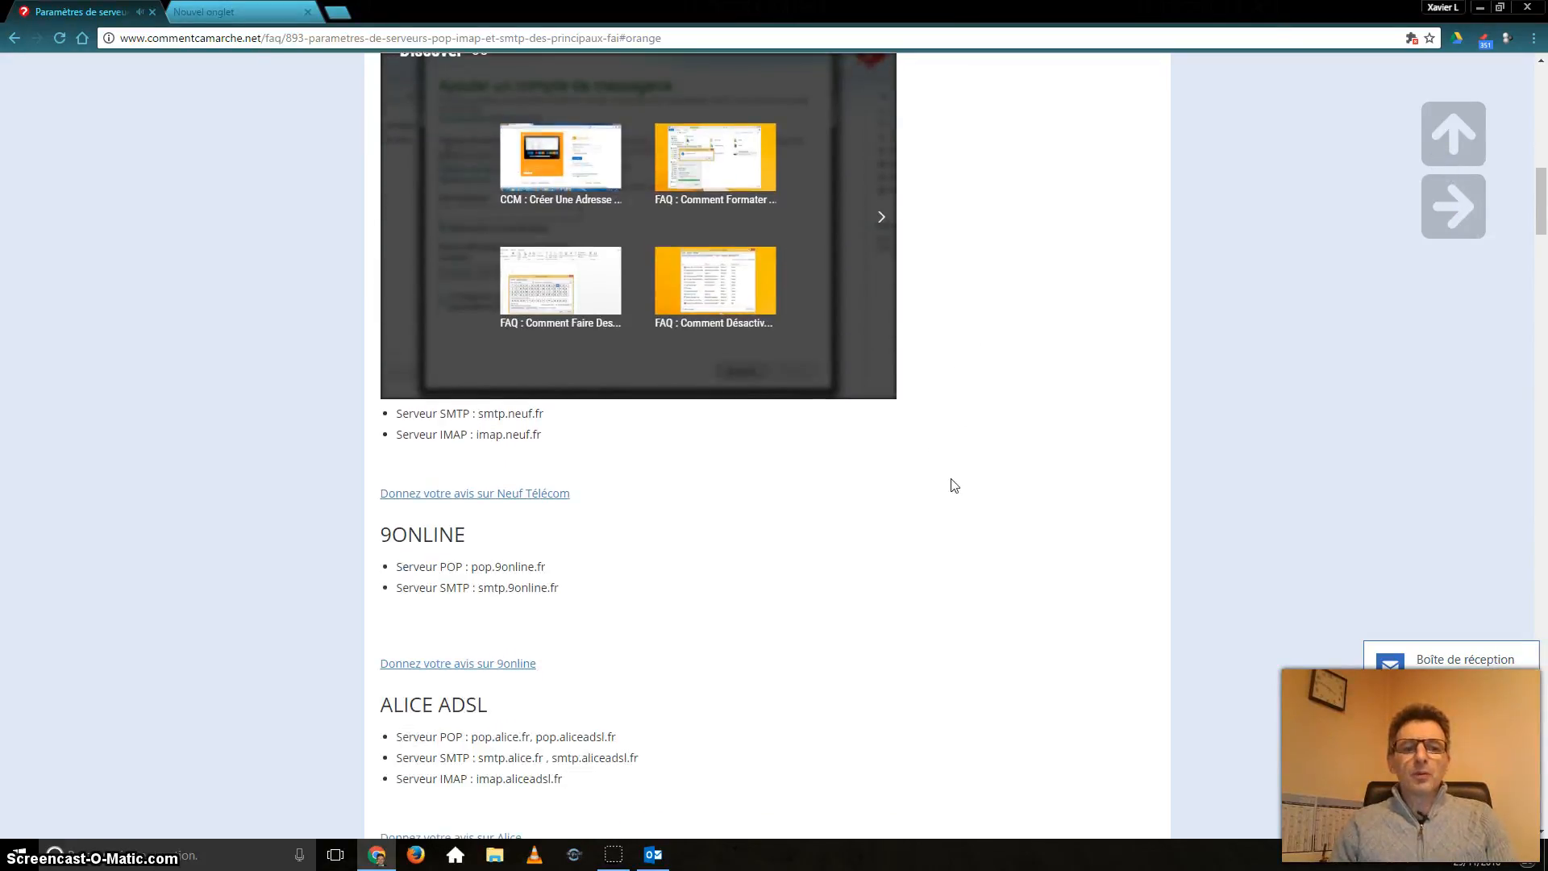
{"action": "scroll", "coordinate": [753, 363], "scroll_direction": "up", "scroll_amount": 6}
{"action": "scroll", "coordinate": [564, 335], "scroll_direction": "up", "scroll_amount": 2}
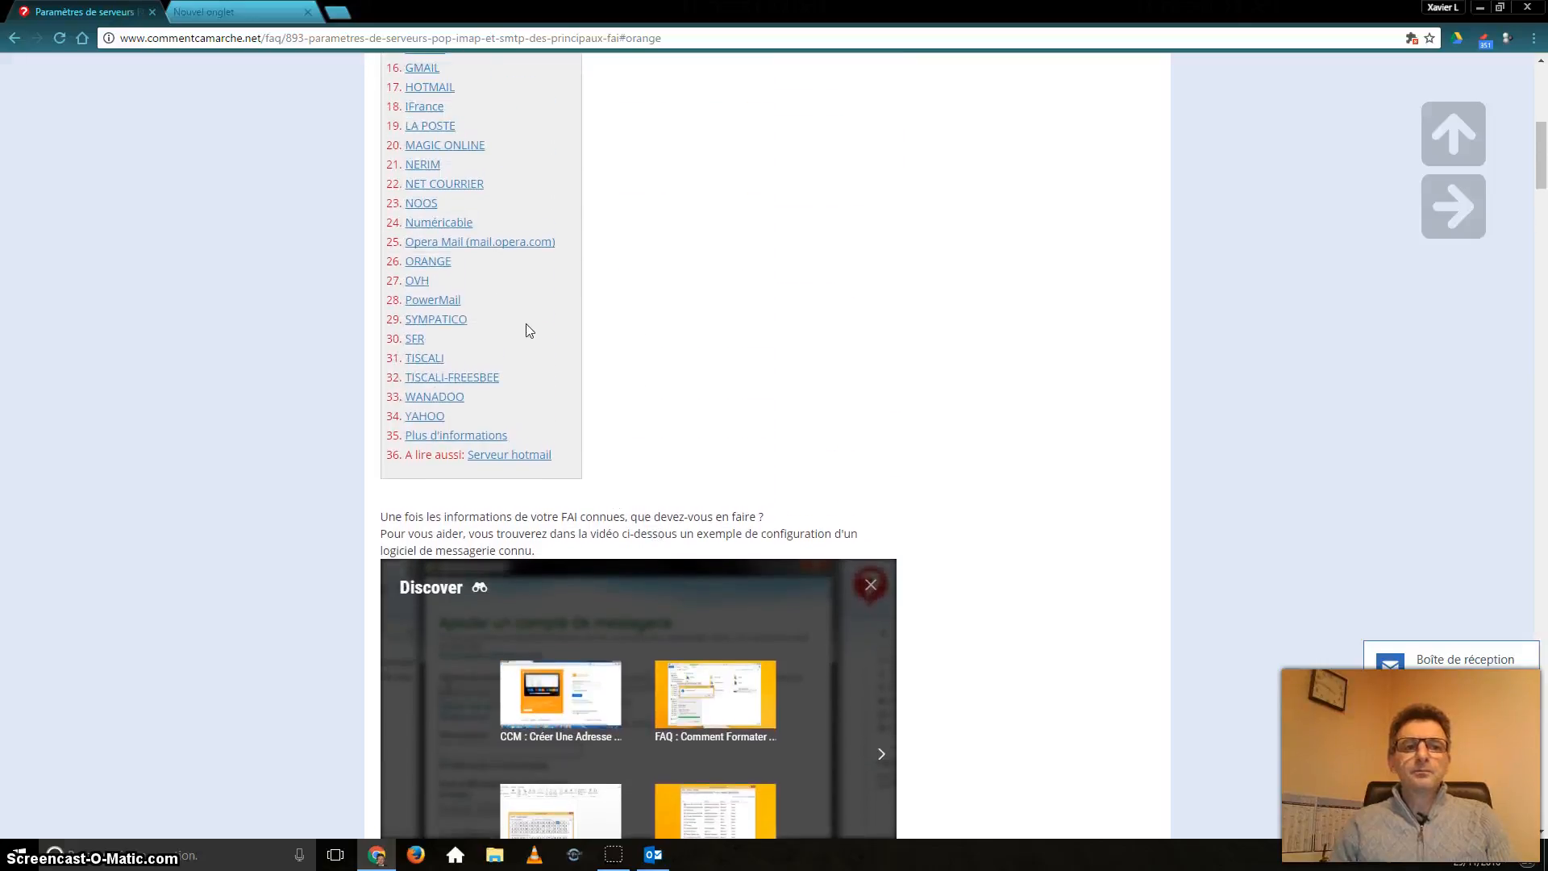
{"action": "left_click", "coordinate": [436, 288]}
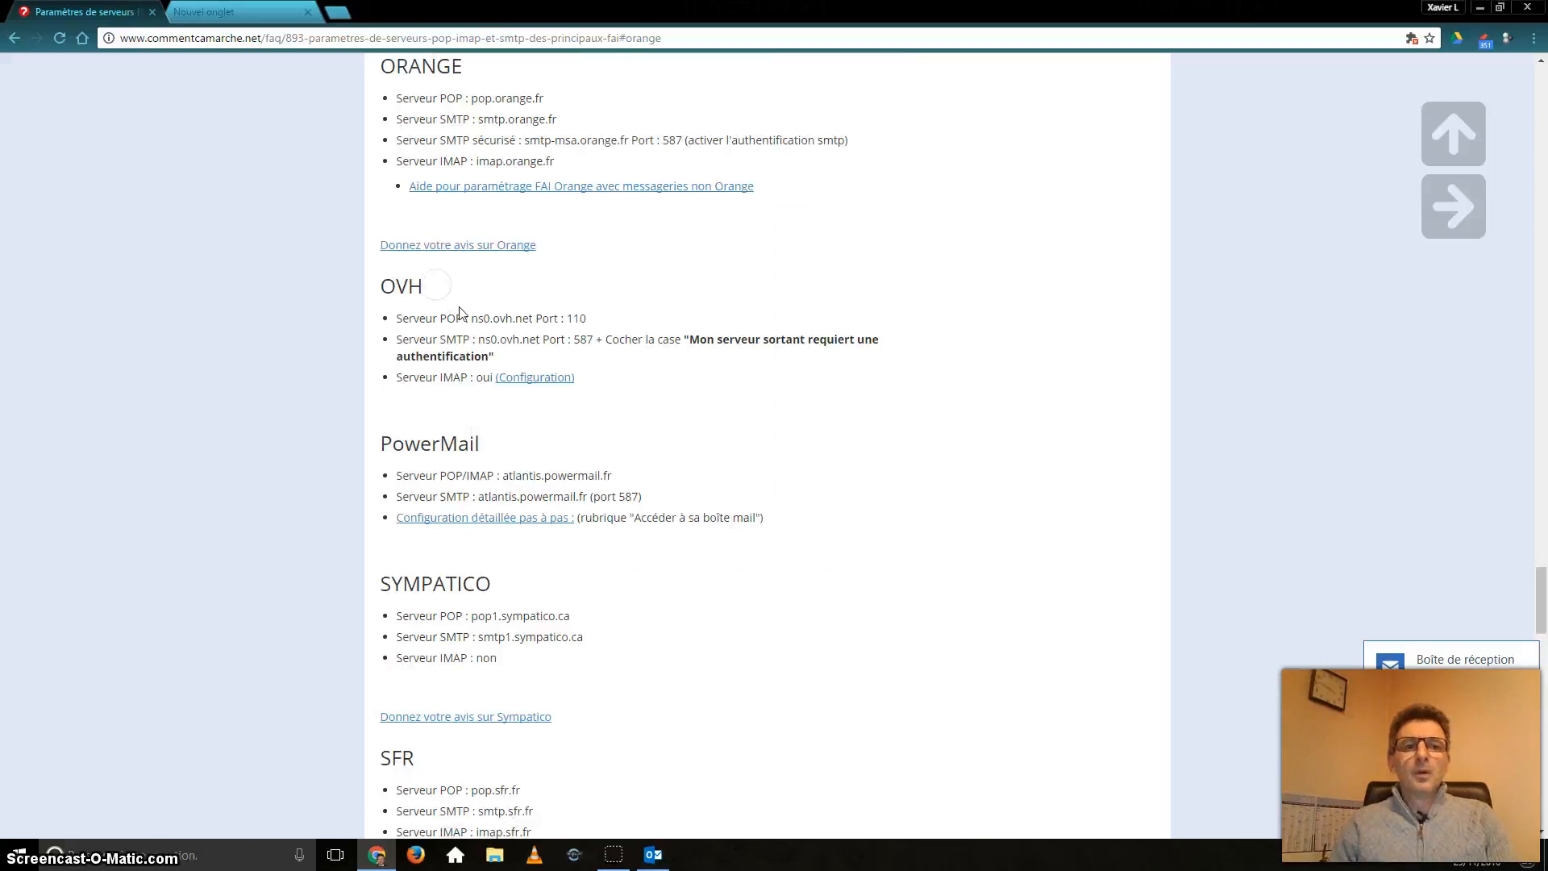
{"action": "left_click", "coordinate": [398, 99]}
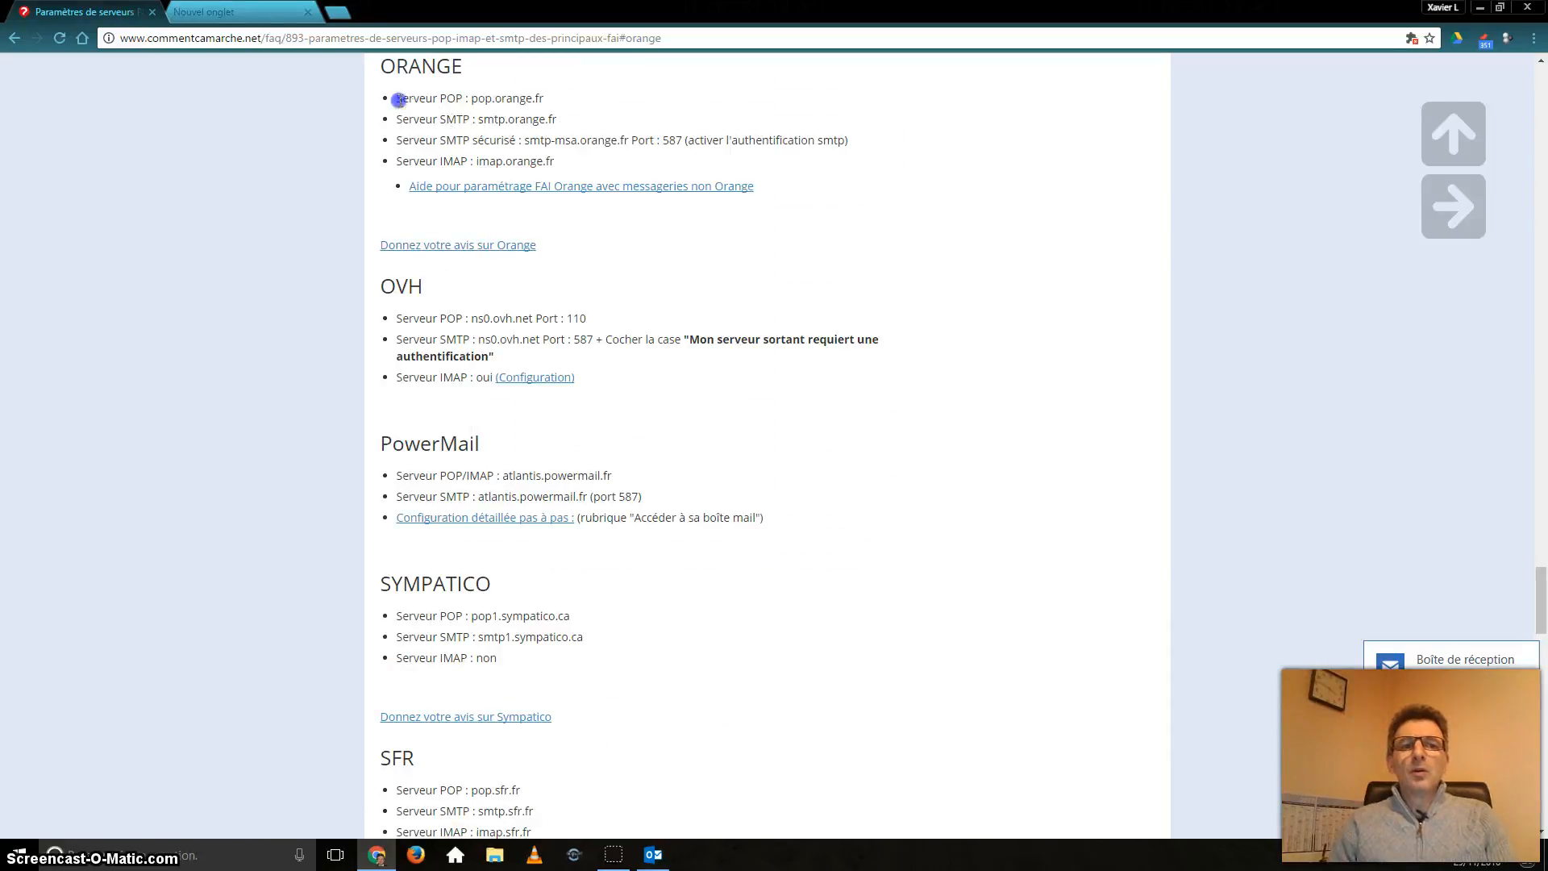
{"action": "left_click_drag", "start_coordinate": [399, 99], "coordinate": [469, 97]}
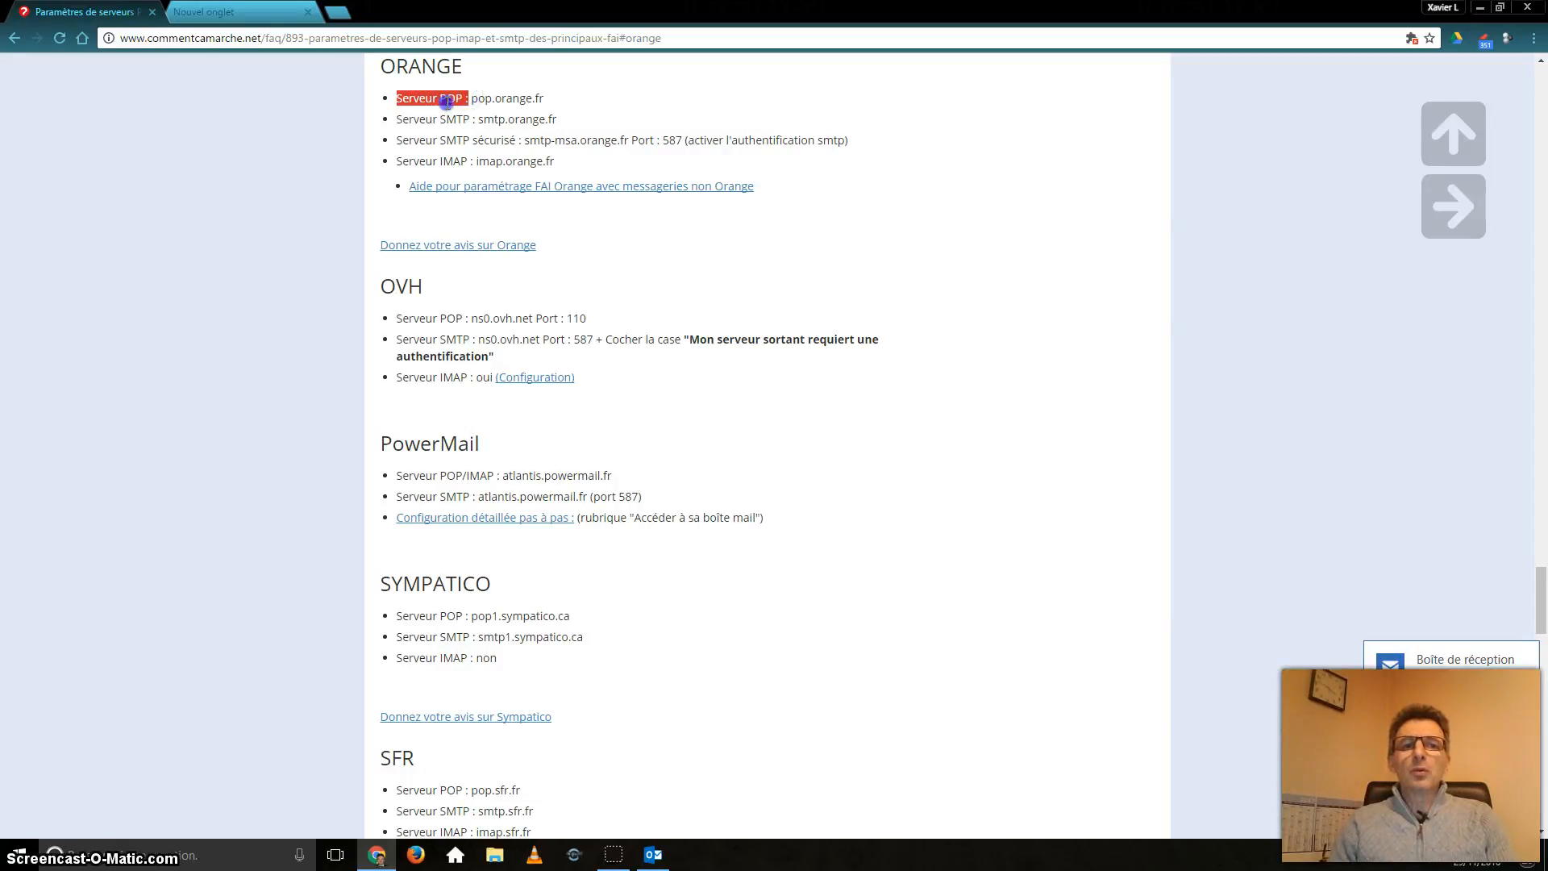
{"action": "left_click", "coordinate": [472, 98]}
{"action": "left_click_drag", "start_coordinate": [471, 98], "coordinate": [549, 98]}
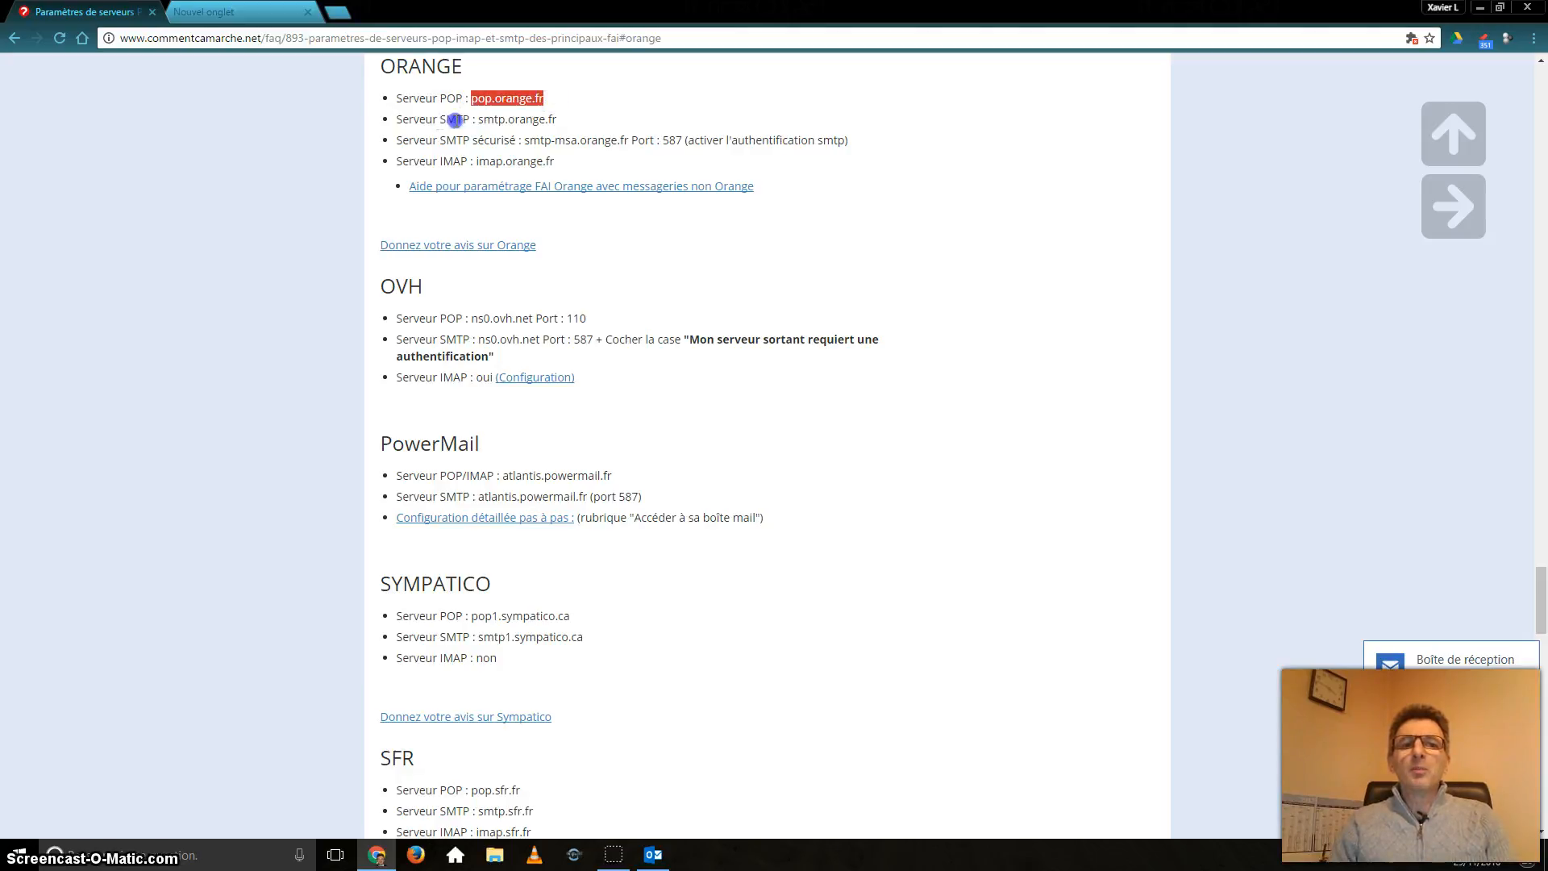
{"action": "left_click_drag", "start_coordinate": [440, 120], "coordinate": [472, 119]}
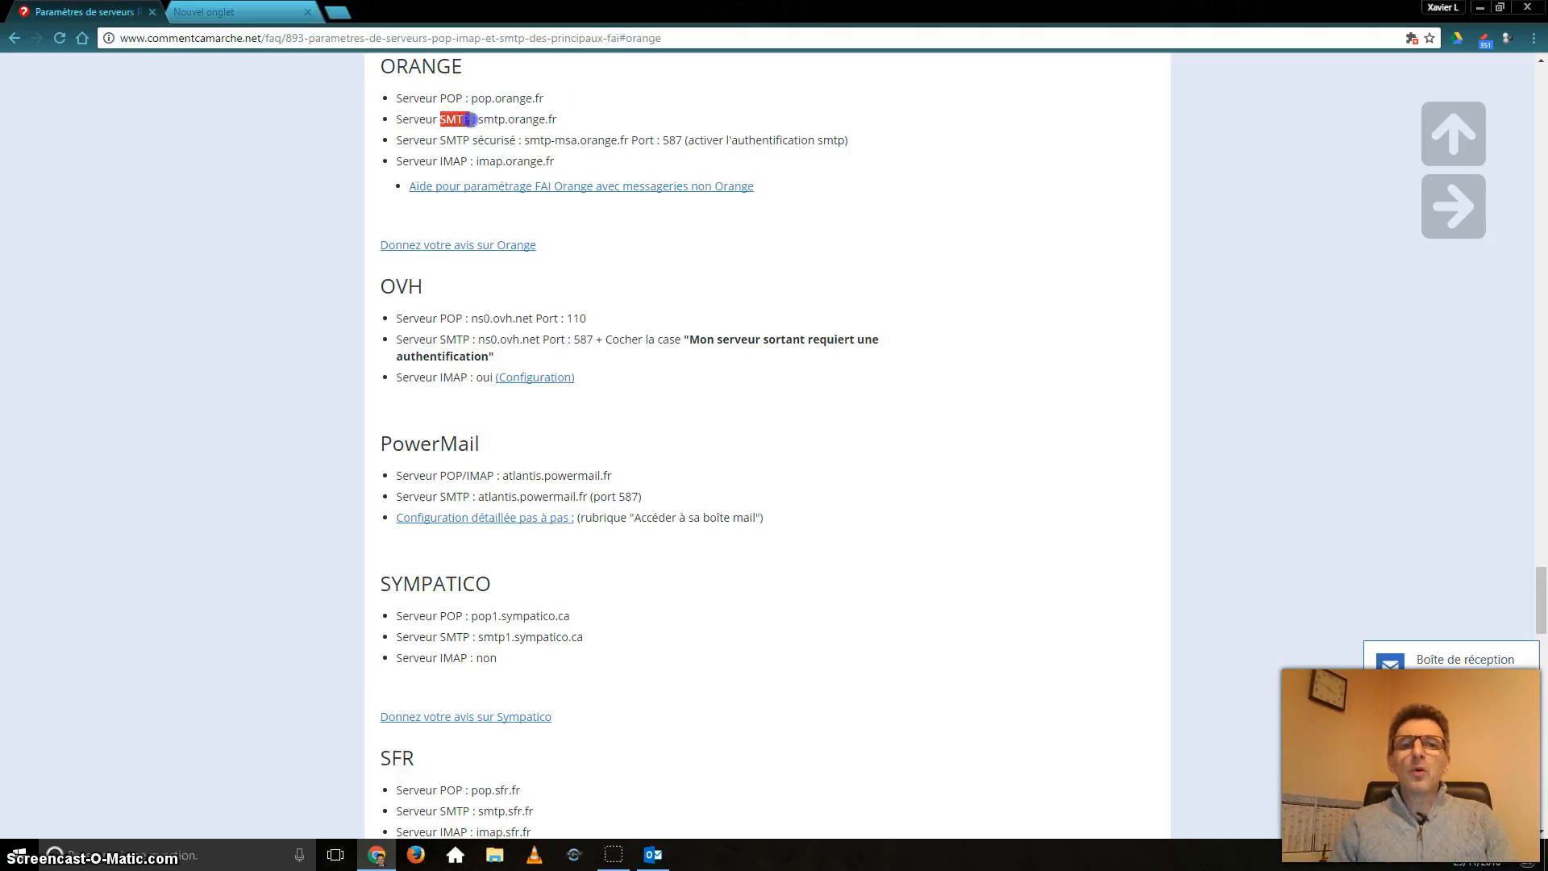
{"action": "left_click_drag", "start_coordinate": [420, 98], "coordinate": [568, 104]}
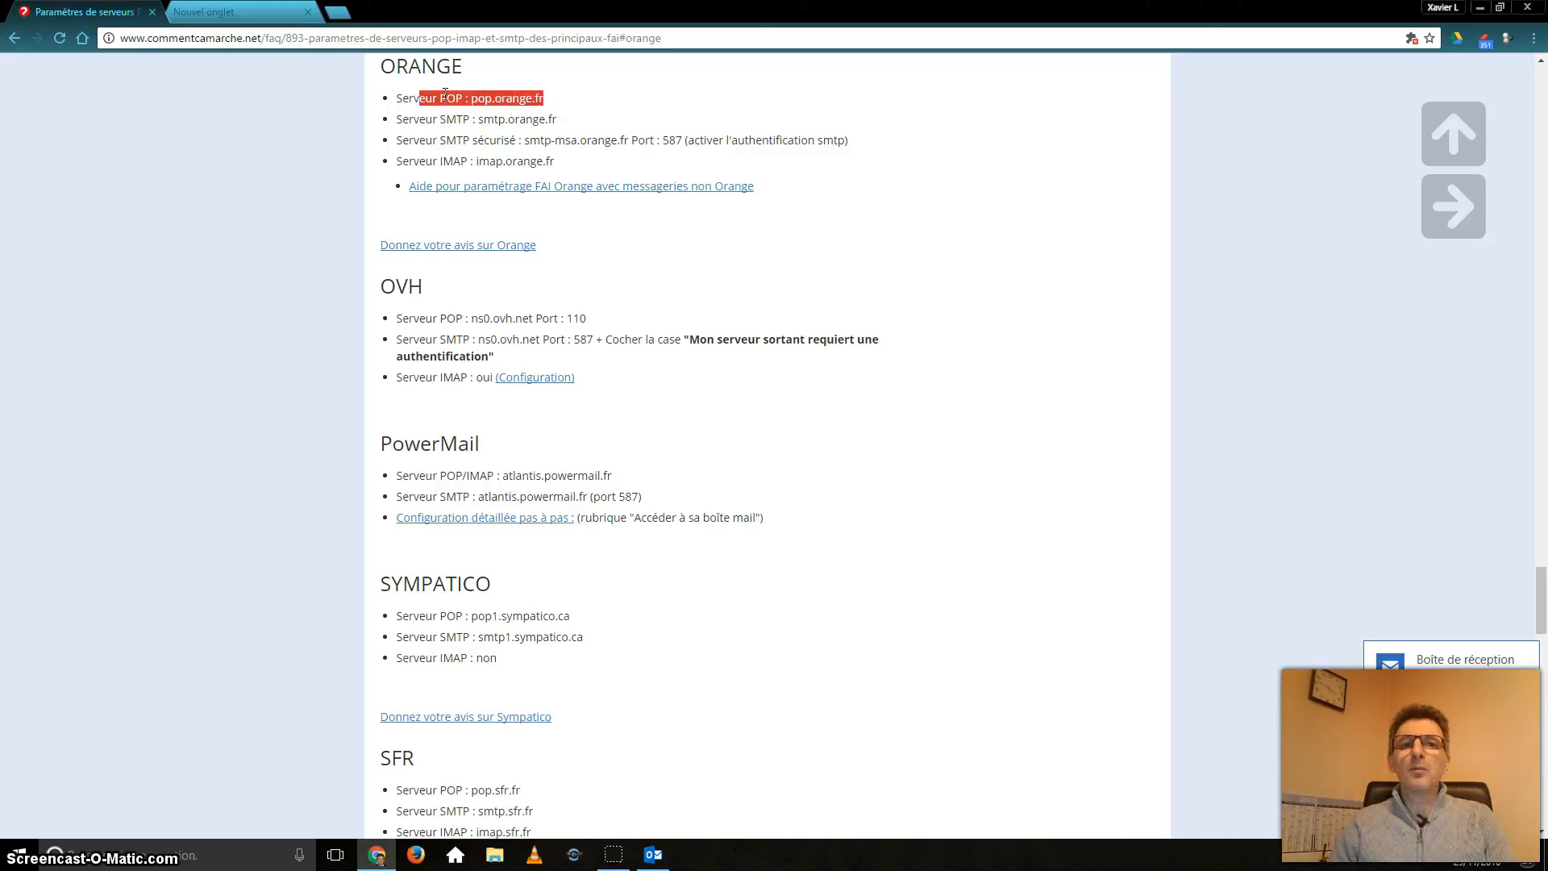
{"action": "left_click_drag", "start_coordinate": [426, 119], "coordinate": [563, 118]}
{"action": "left_click", "coordinate": [632, 111]}
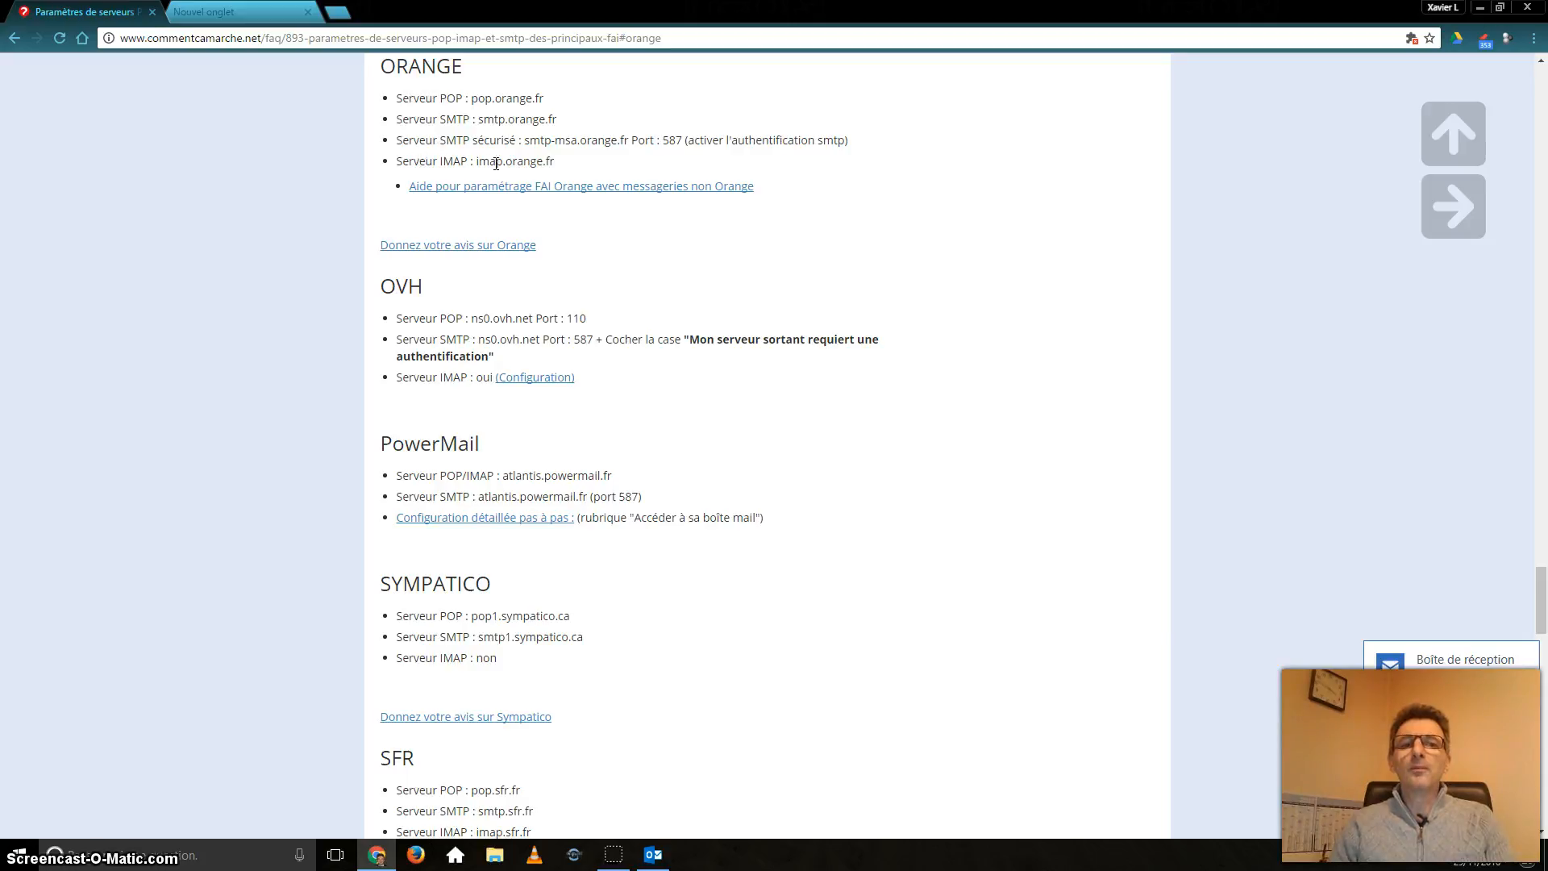
{"action": "left_click_drag", "start_coordinate": [476, 162], "coordinate": [566, 154]}
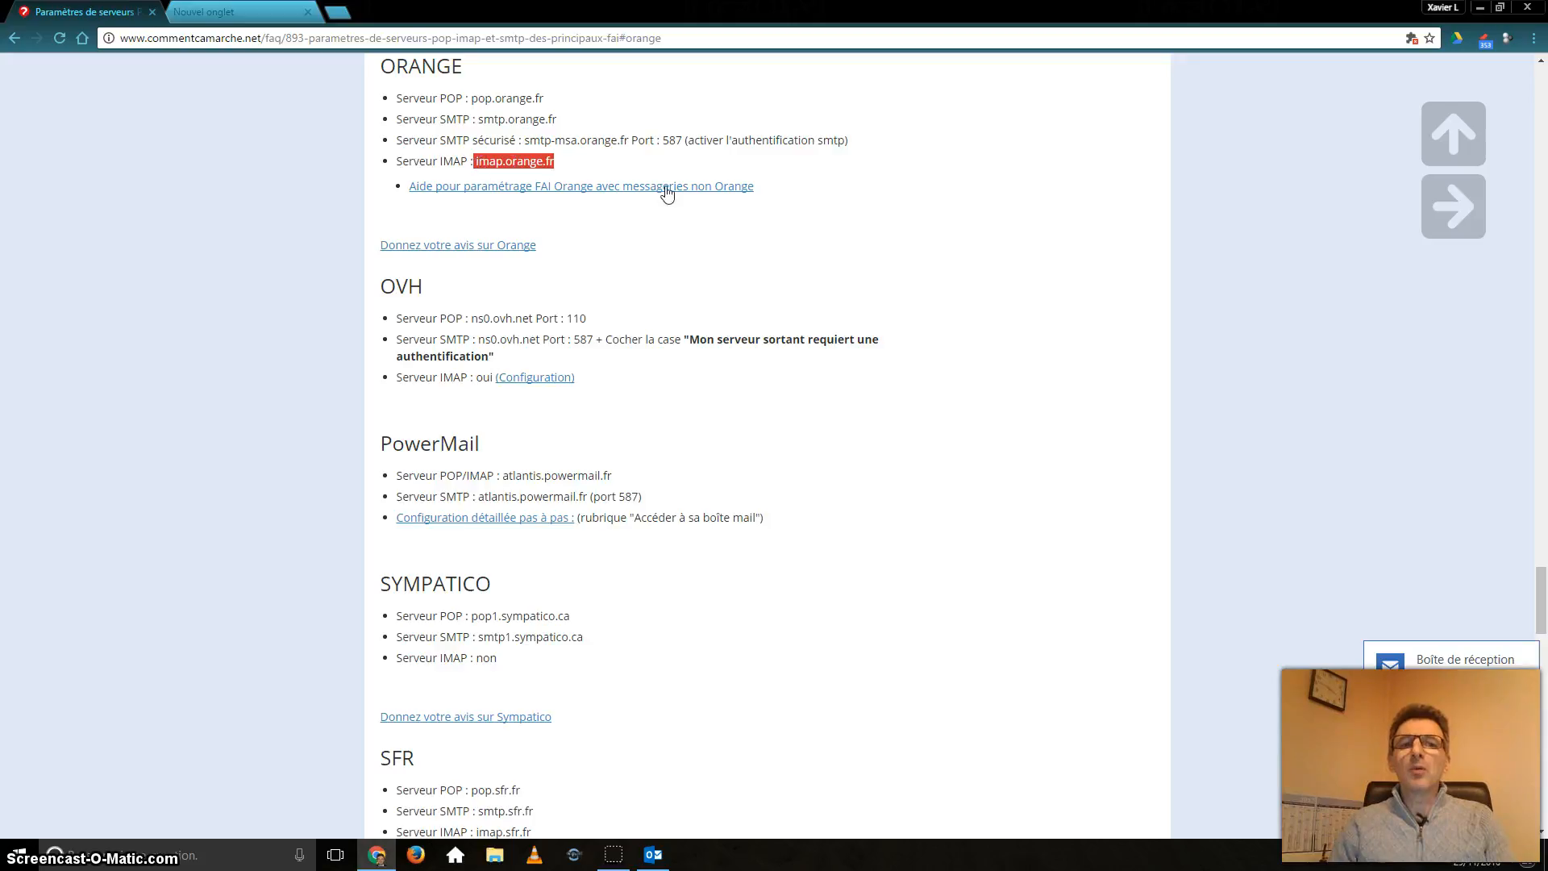
{"action": "scroll", "coordinate": [736, 255], "scroll_direction": "down", "scroll_amount": 5}
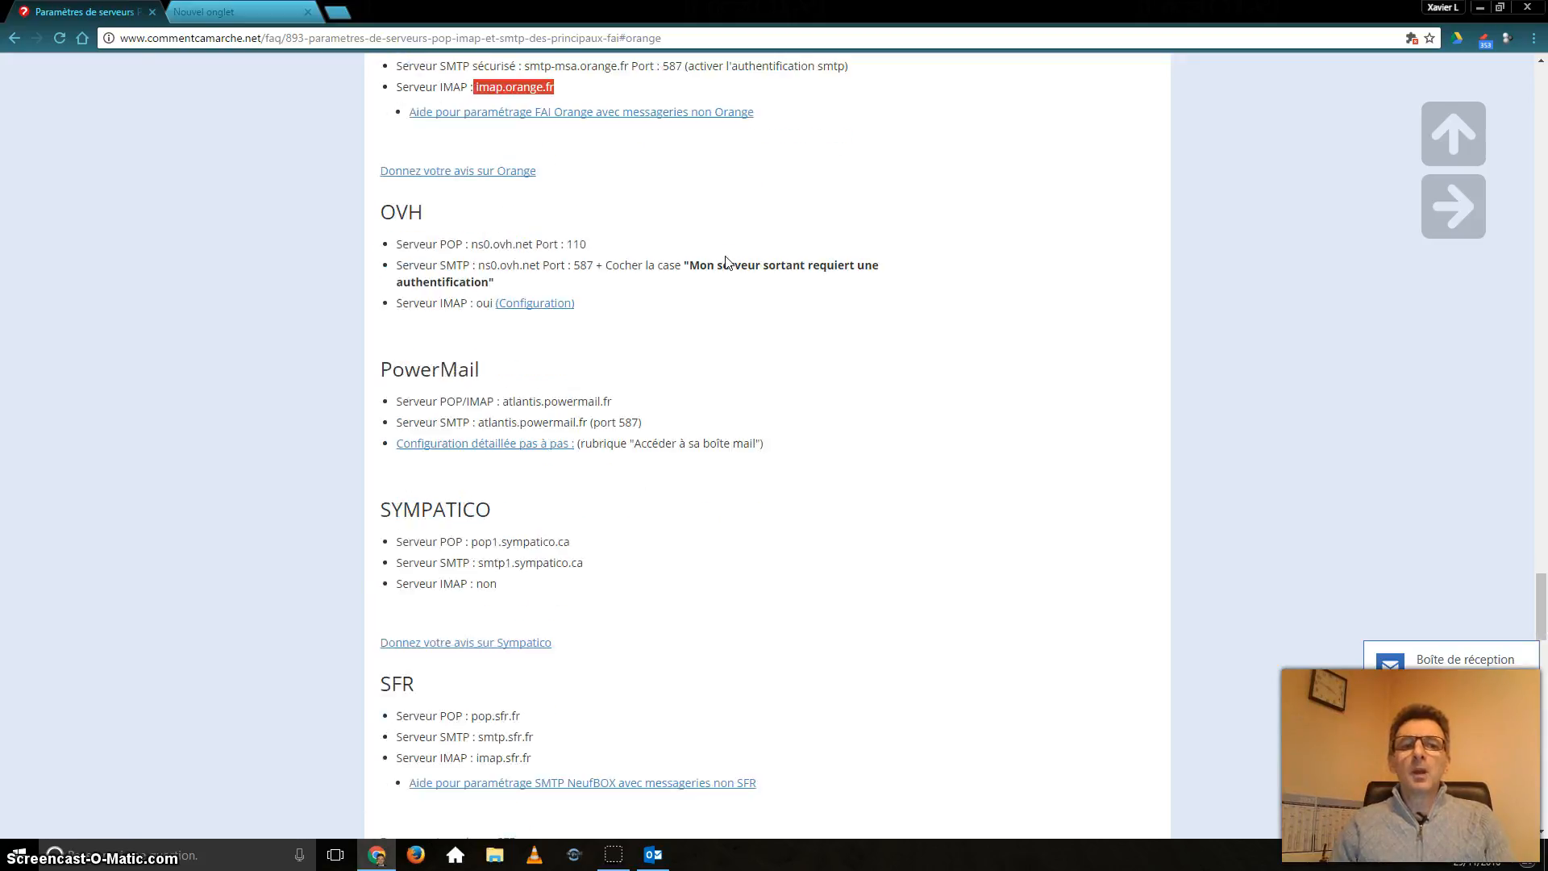
{"action": "scroll", "coordinate": [636, 381], "scroll_direction": "down", "scroll_amount": 3}
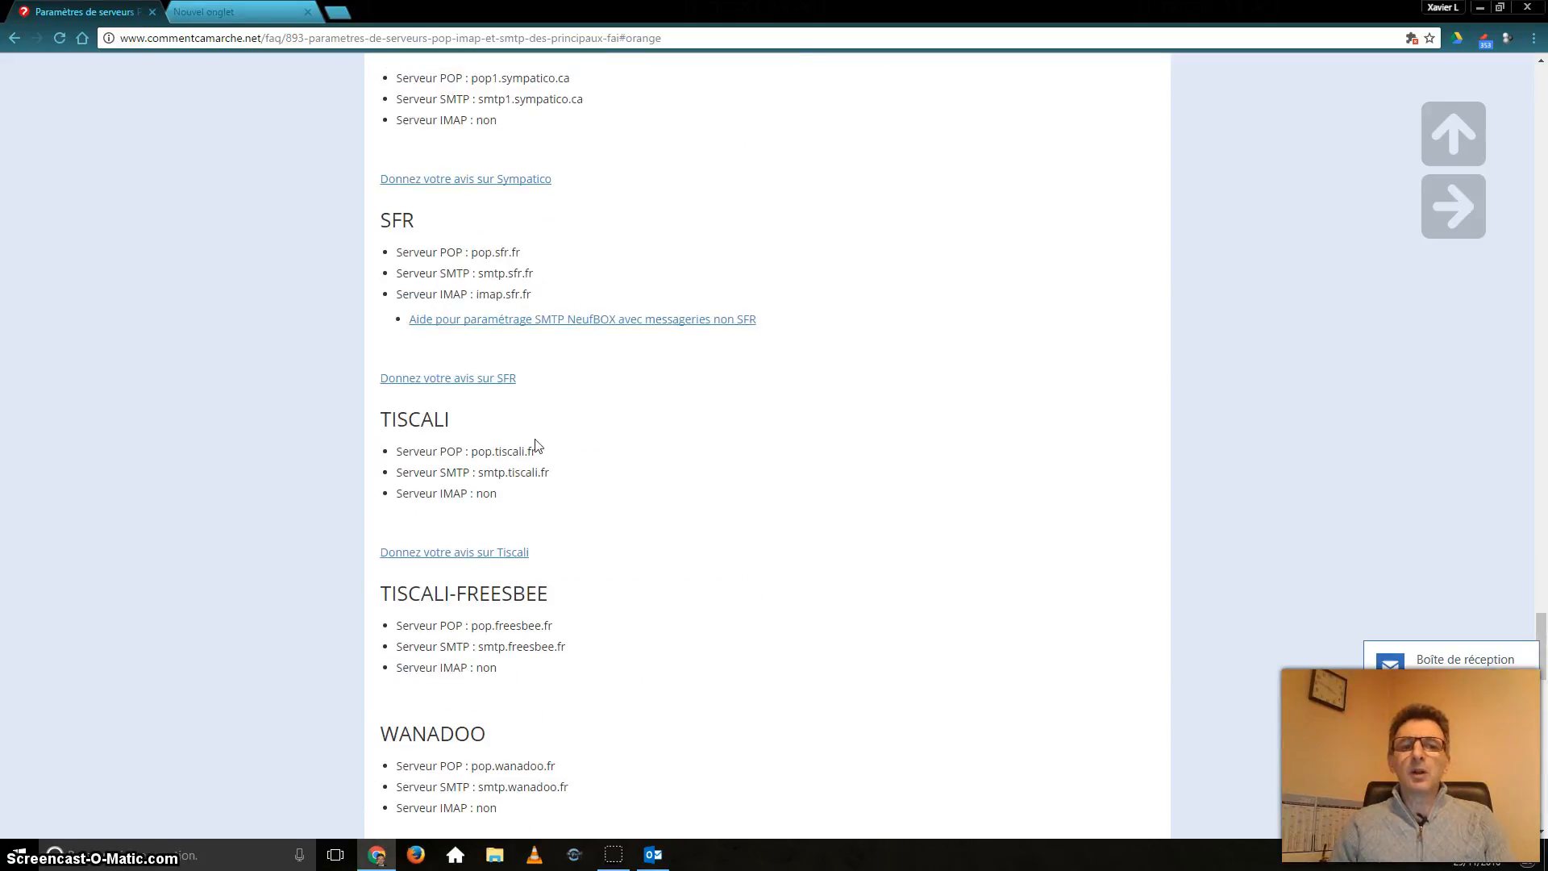
{"action": "scroll", "coordinate": [654, 408], "scroll_direction": "up", "scroll_amount": 3}
{"action": "scroll", "coordinate": [674, 416], "scroll_direction": "up", "scroll_amount": 6}
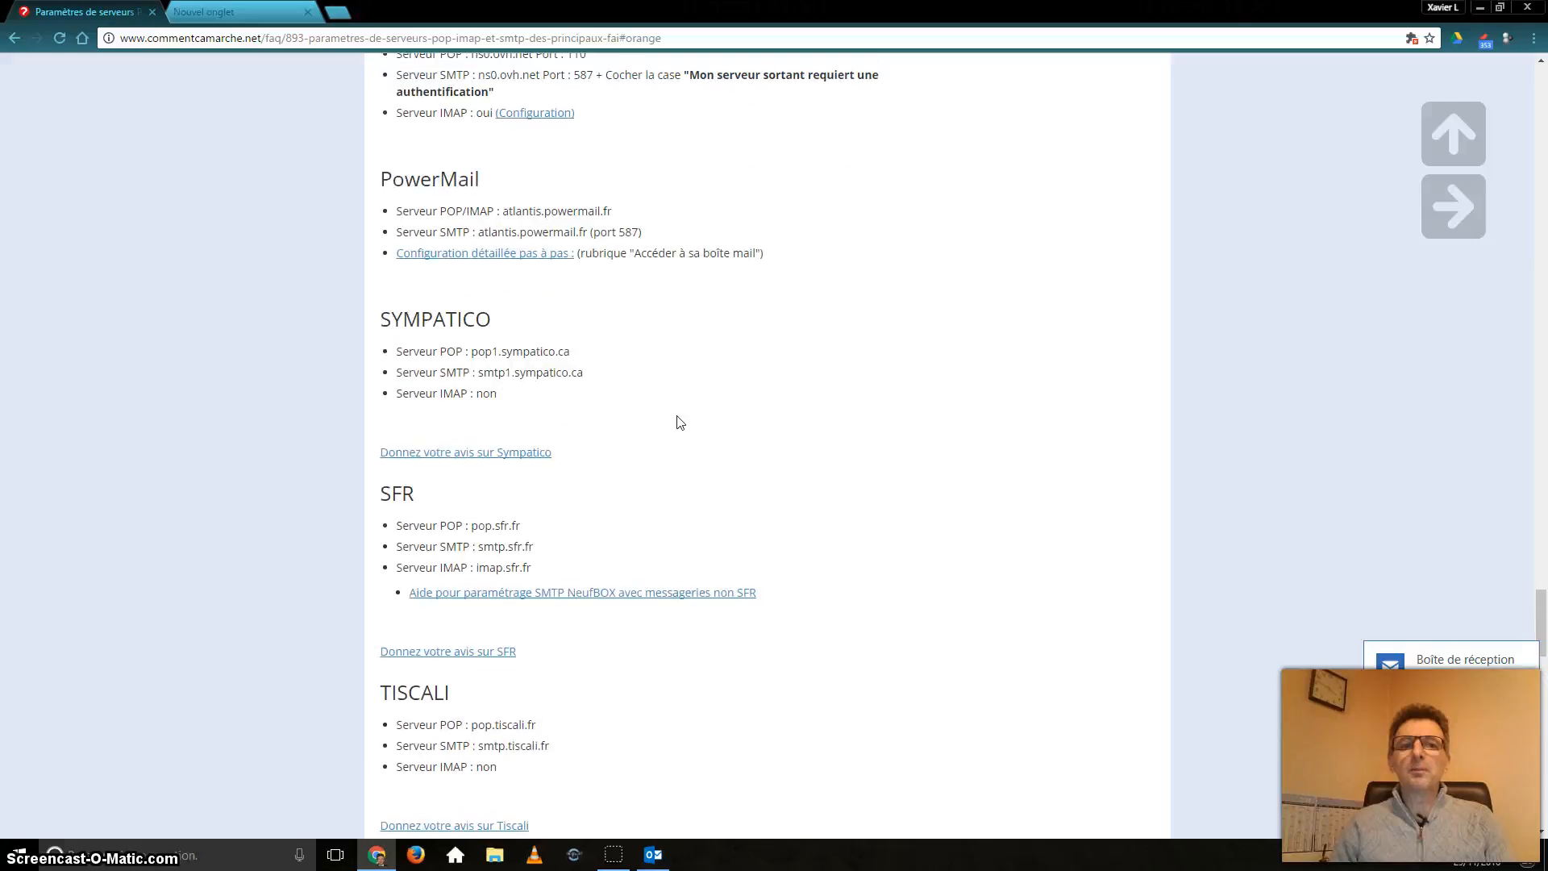
{"action": "scroll", "coordinate": [680, 422], "scroll_direction": "up", "scroll_amount": 1}
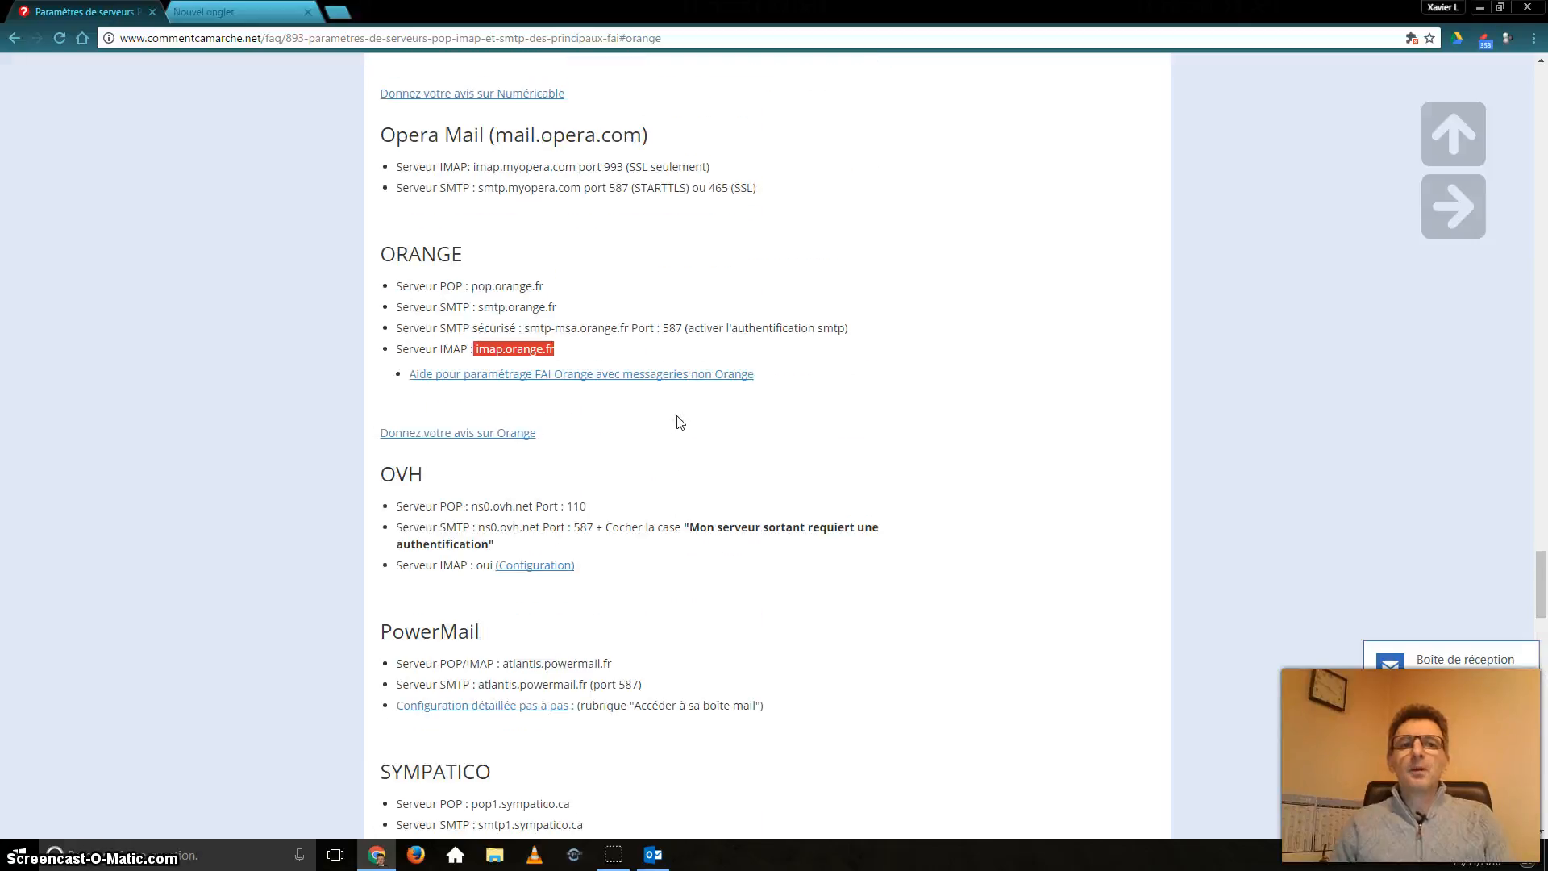
Step: Back in Outlook, start Ajouter un compte from the Fichier tab
{"action": "left_click", "coordinate": [655, 854]}
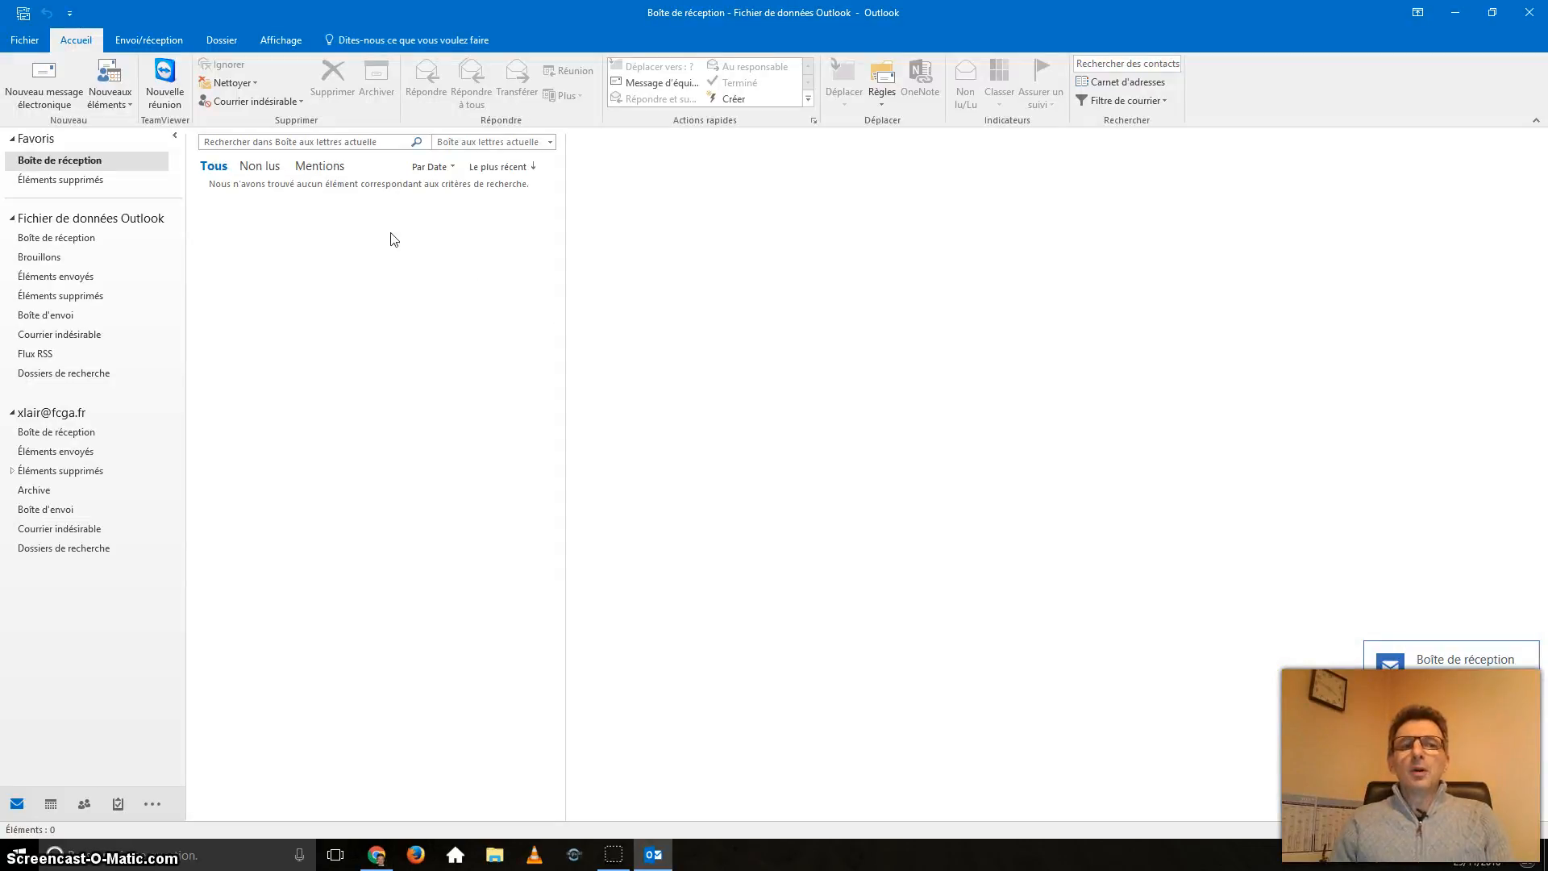
{"action": "left_click", "coordinate": [25, 41]}
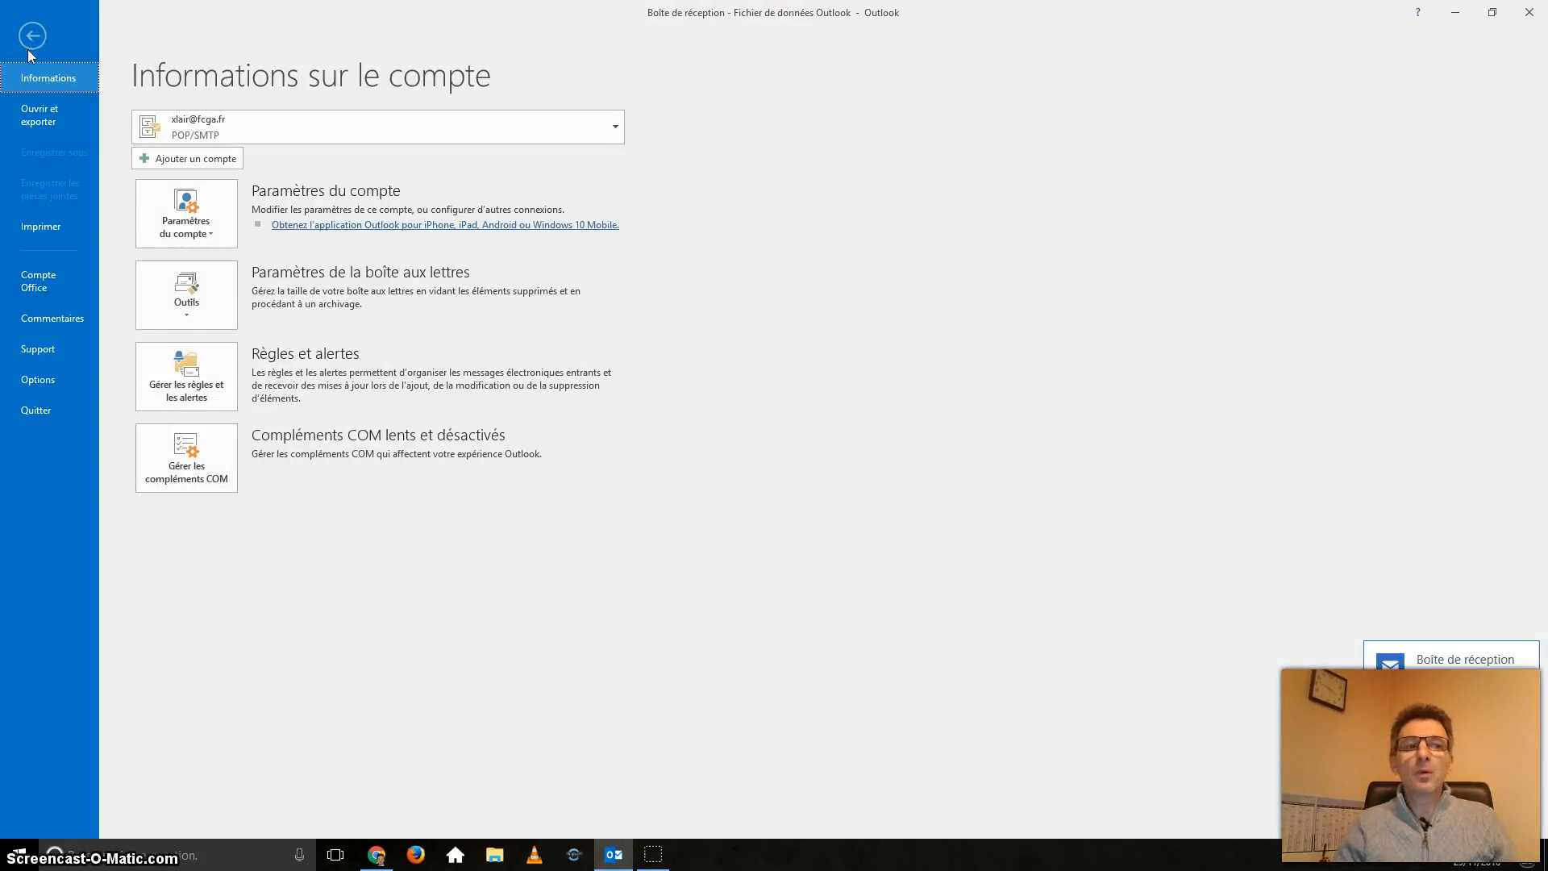
{"action": "left_click", "coordinate": [208, 159]}
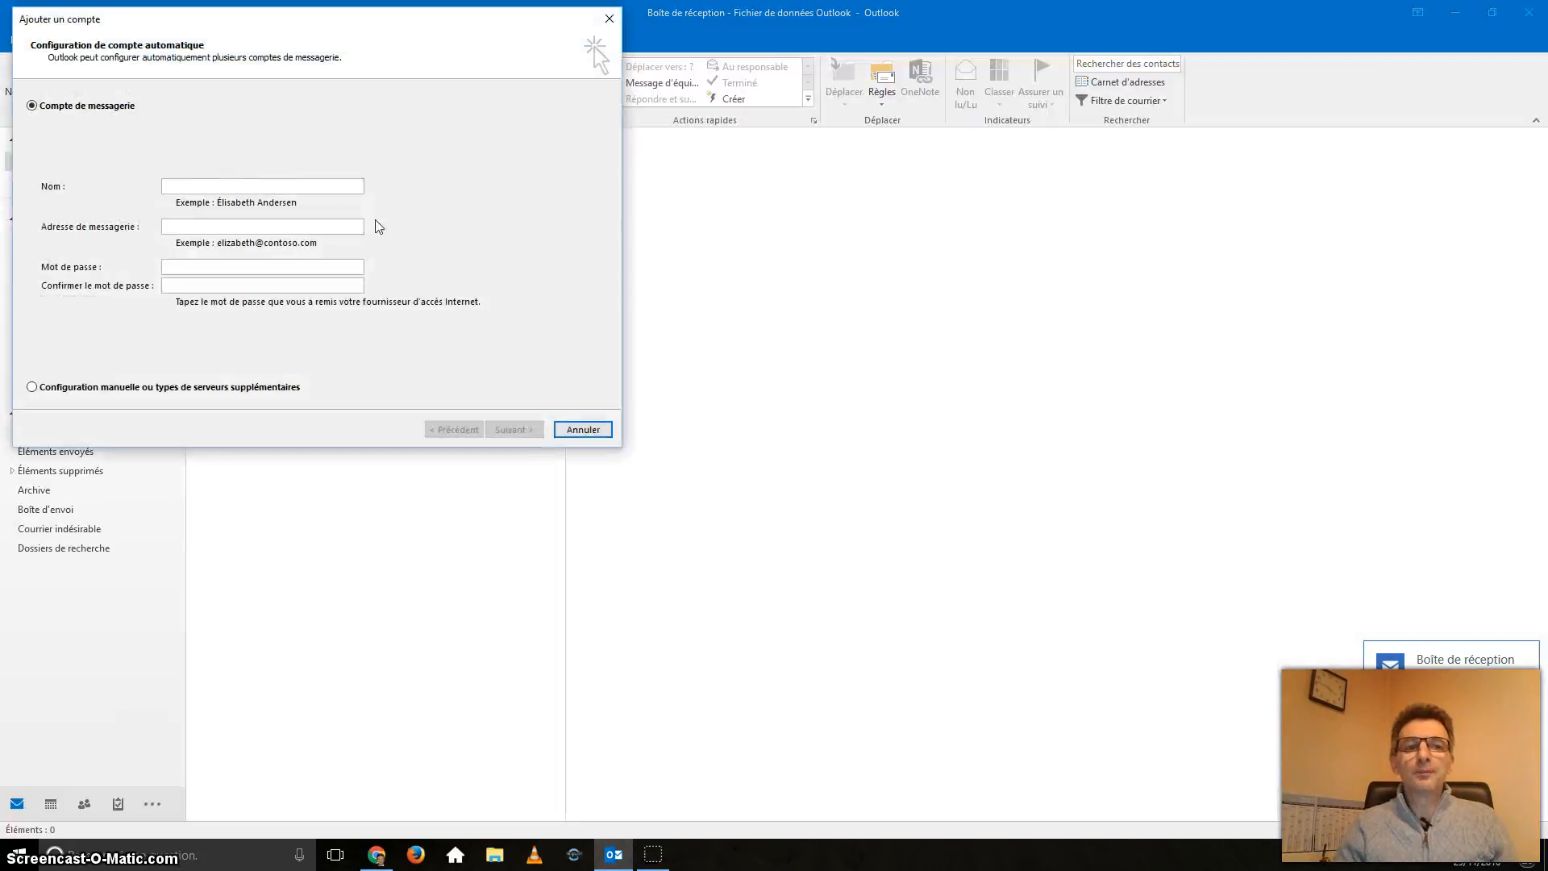
Step: Choose manual server configuration with the 'POP ou IMAP' account type
{"action": "left_click", "coordinate": [246, 187]}
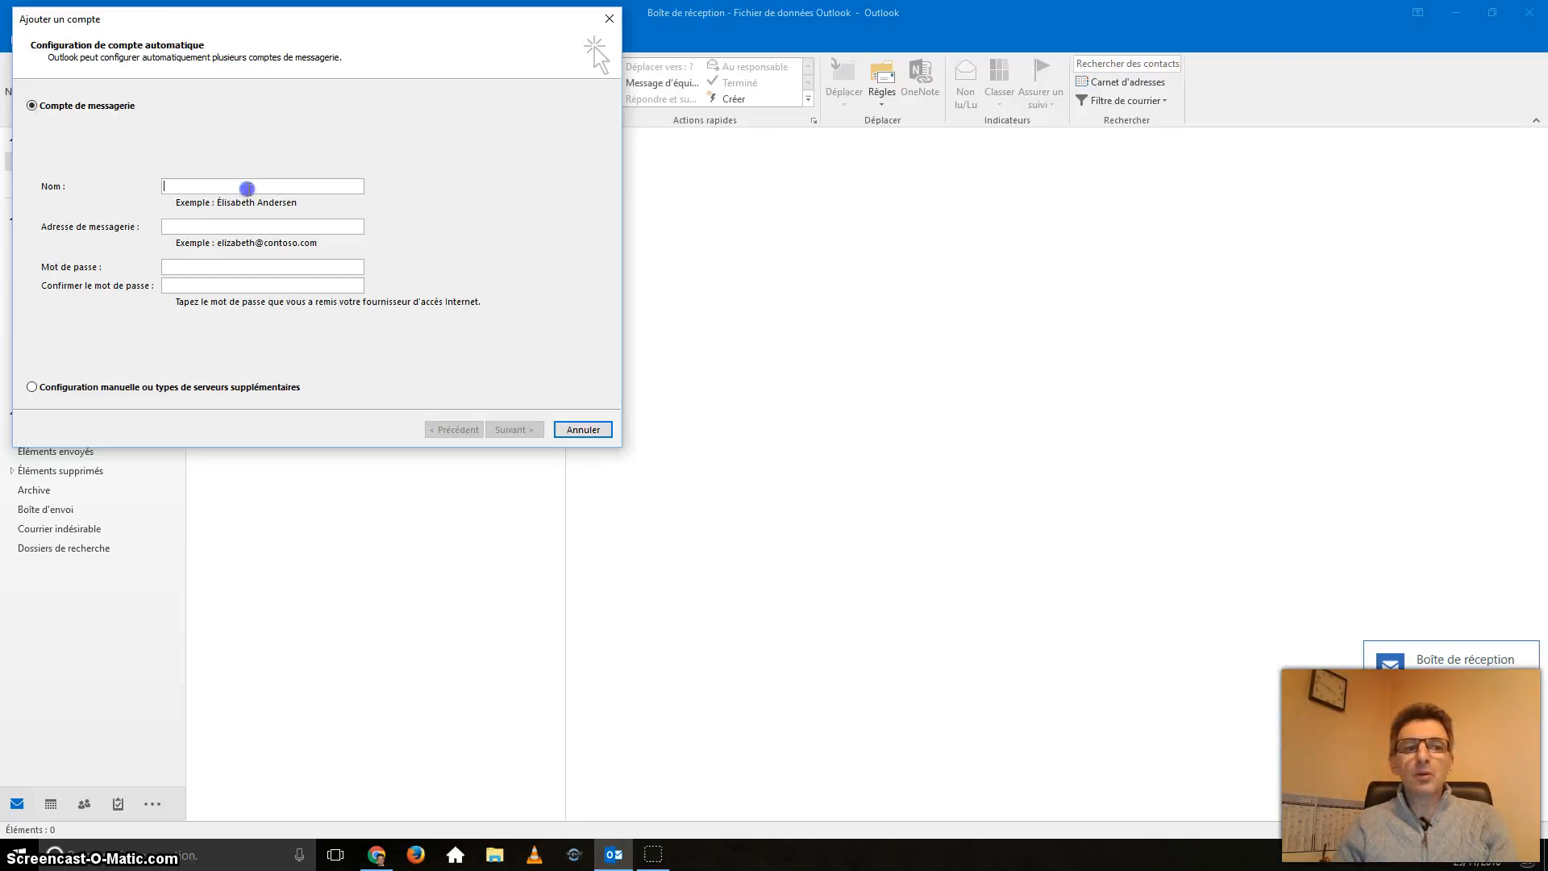
{"action": "left_click", "coordinate": [252, 224]}
{"action": "left_click", "coordinate": [233, 267]}
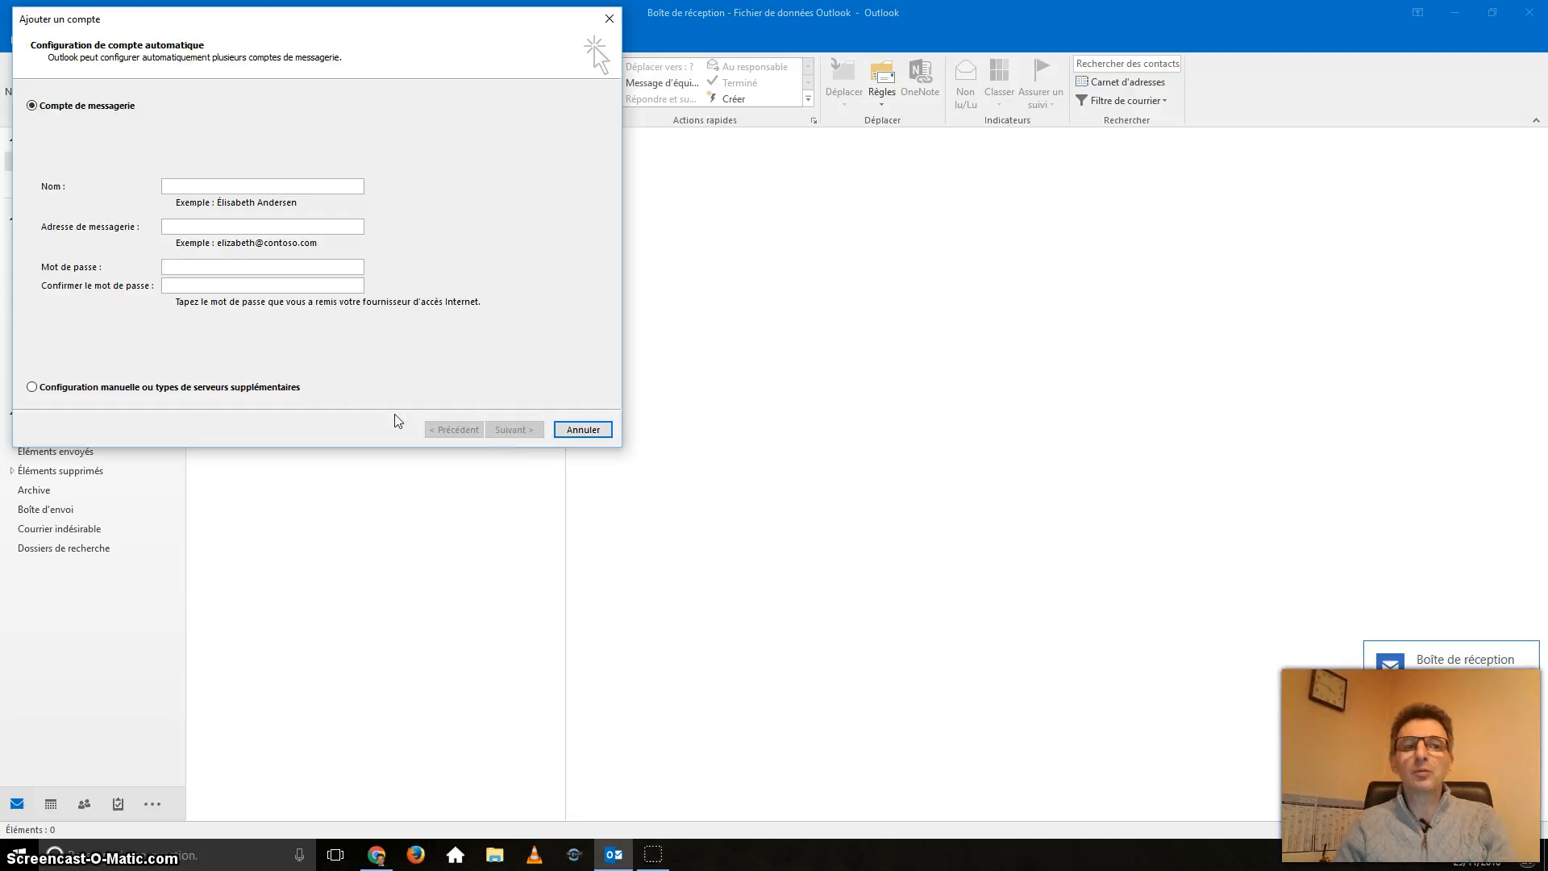
{"action": "left_click", "coordinate": [35, 388]}
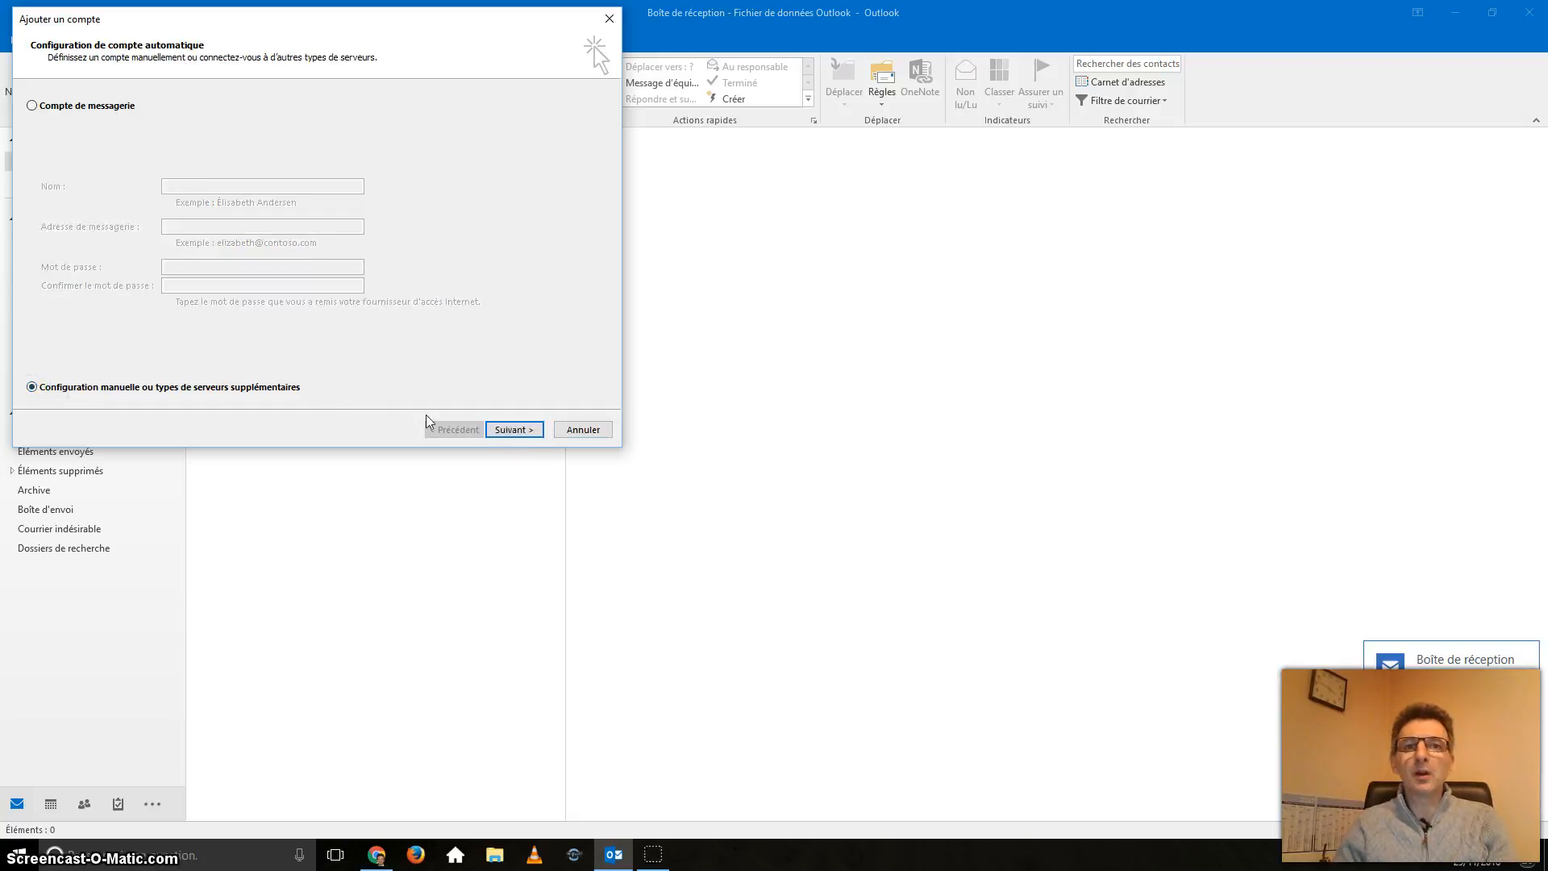
{"action": "left_click", "coordinate": [516, 430]}
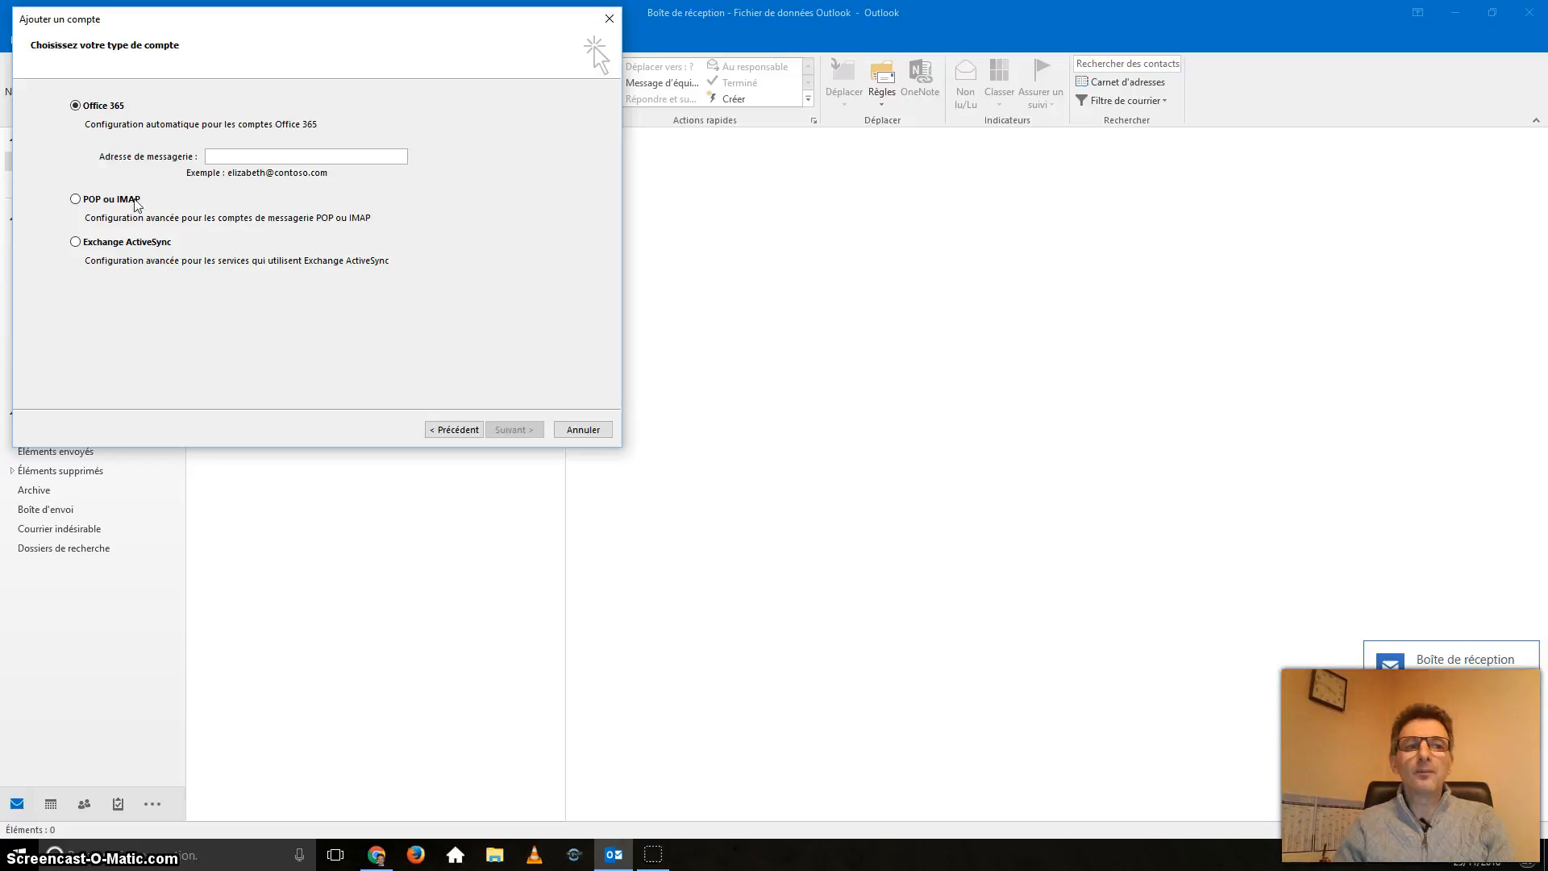
{"action": "left_click", "coordinate": [75, 199]}
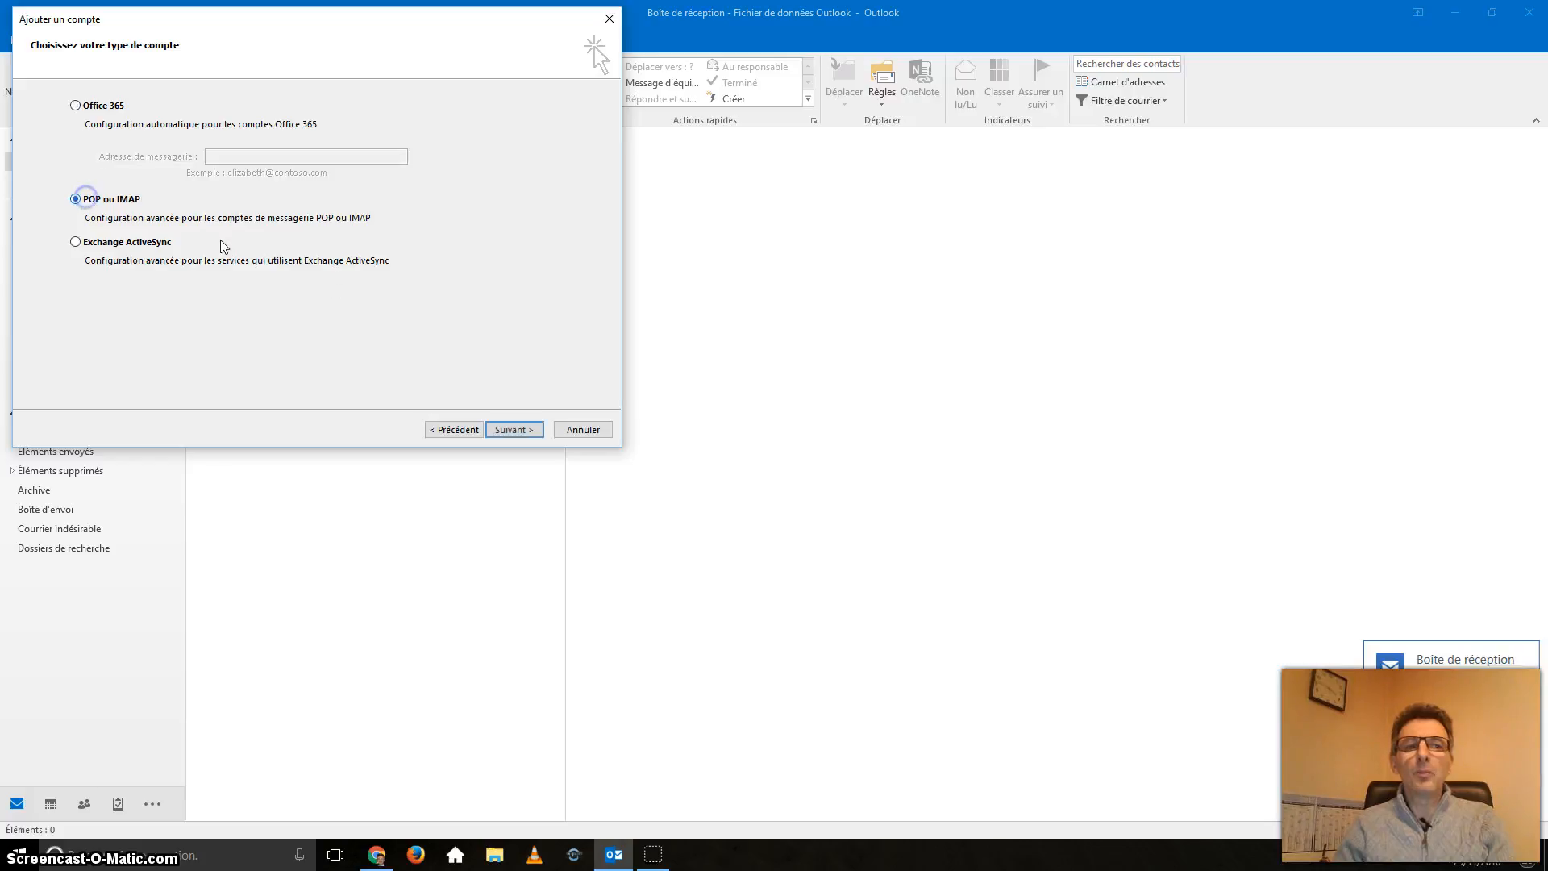
{"action": "left_click", "coordinate": [520, 429]}
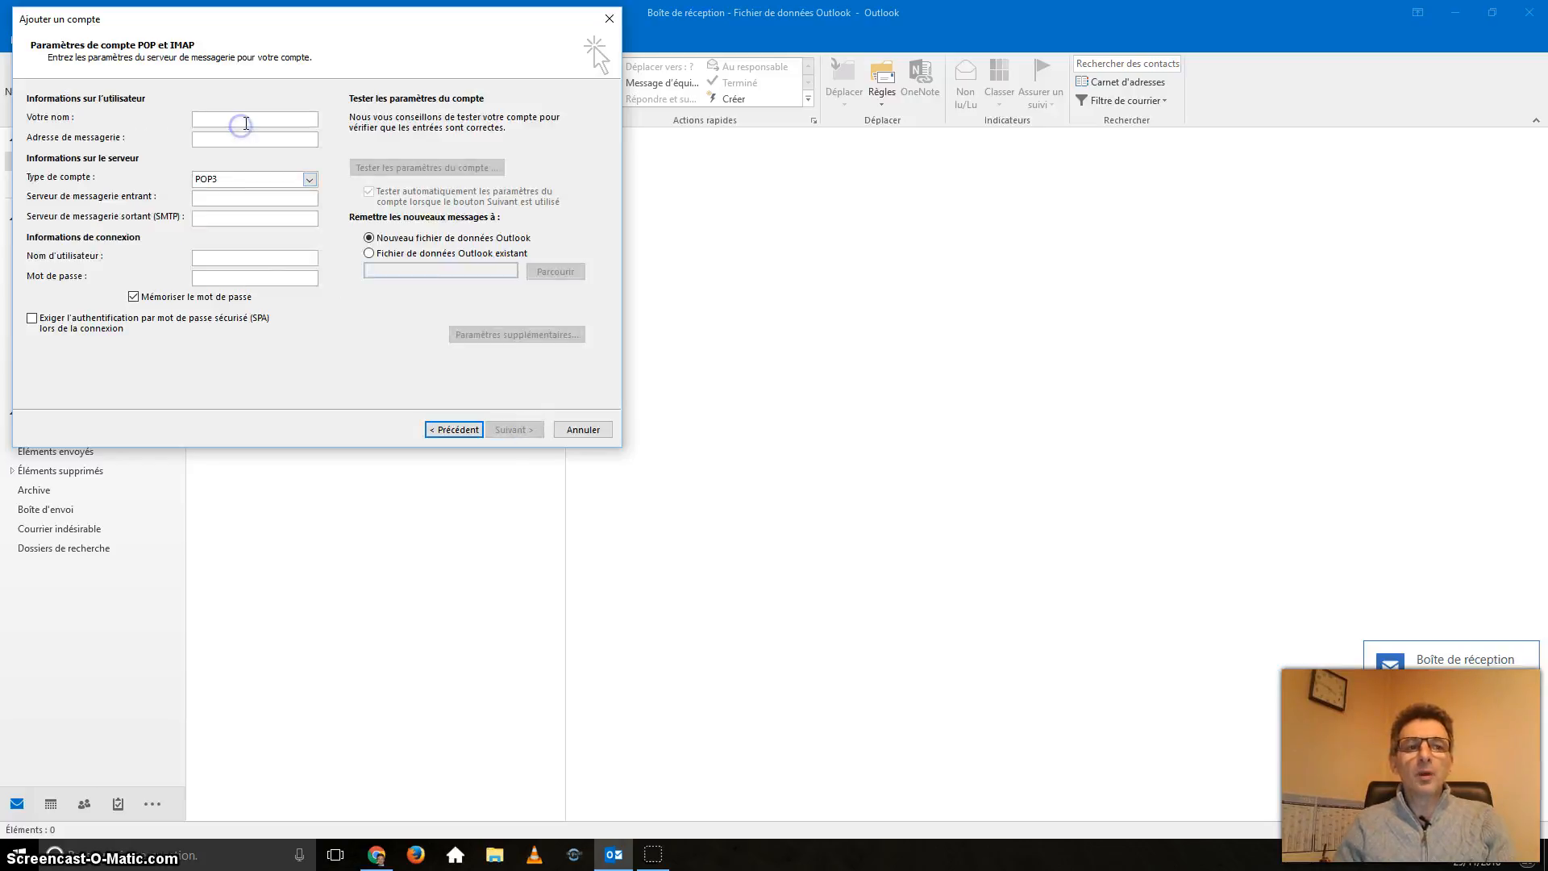
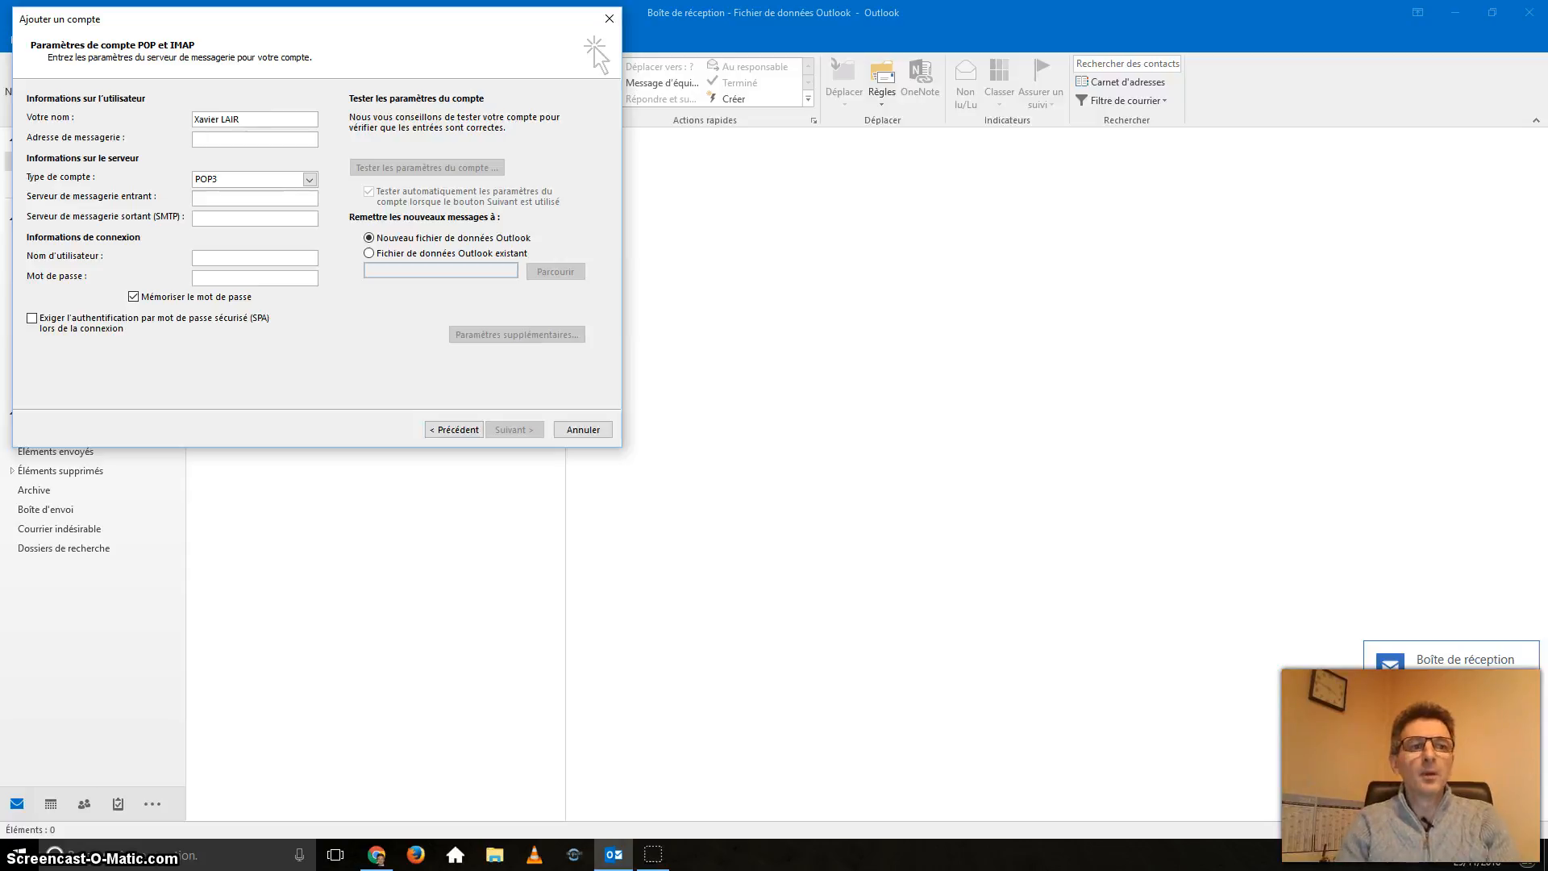
Step: Enter the user's name and Orange e-mail address, leaving Type de compte as POP3
{"action": "key", "text": "Tab"}
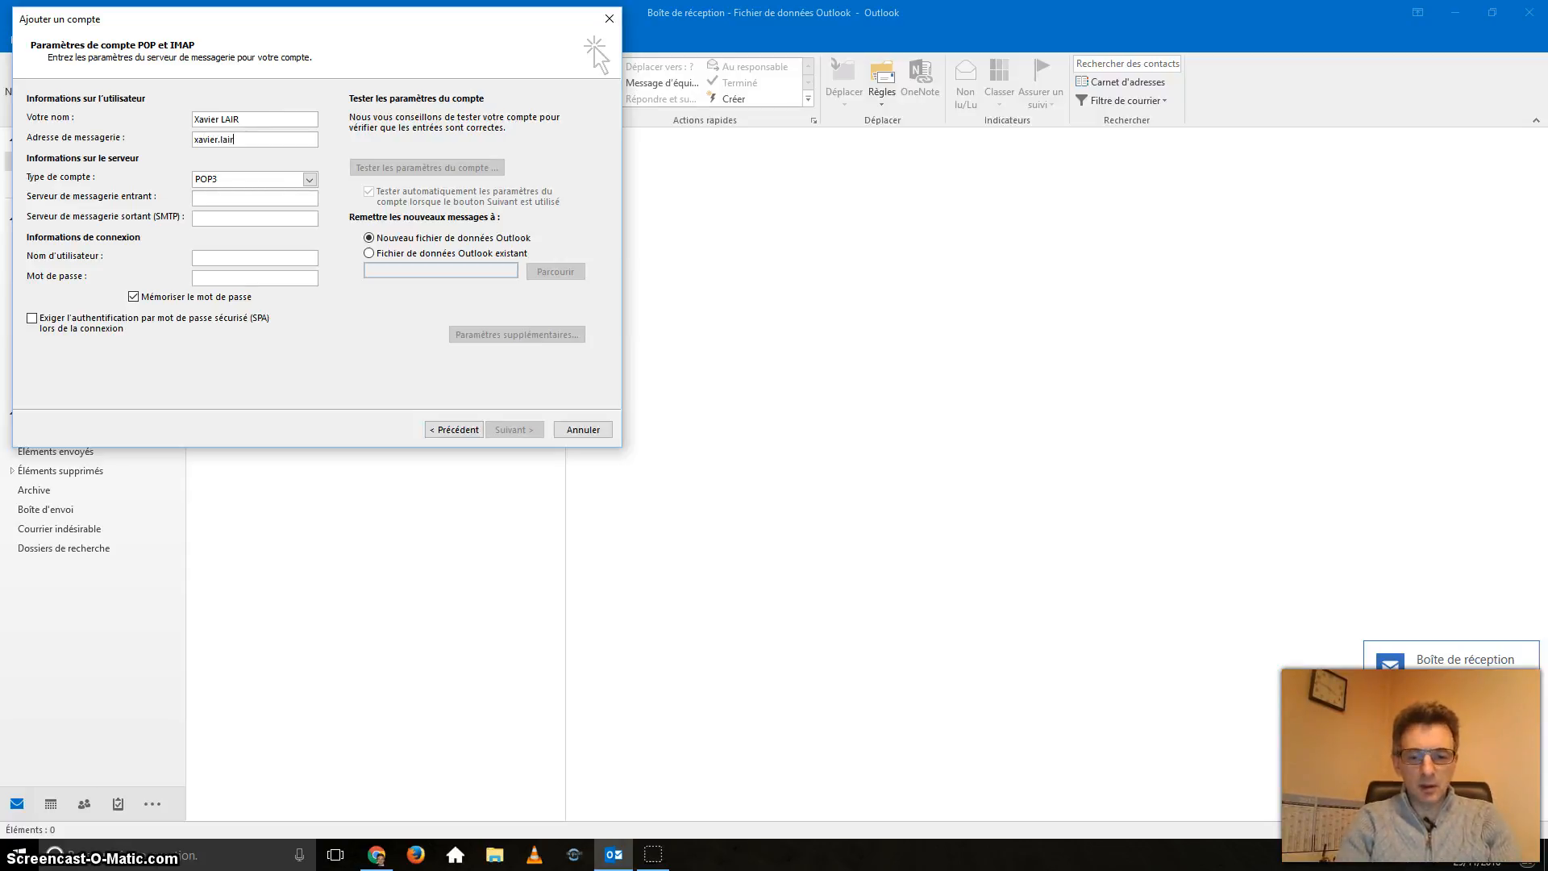
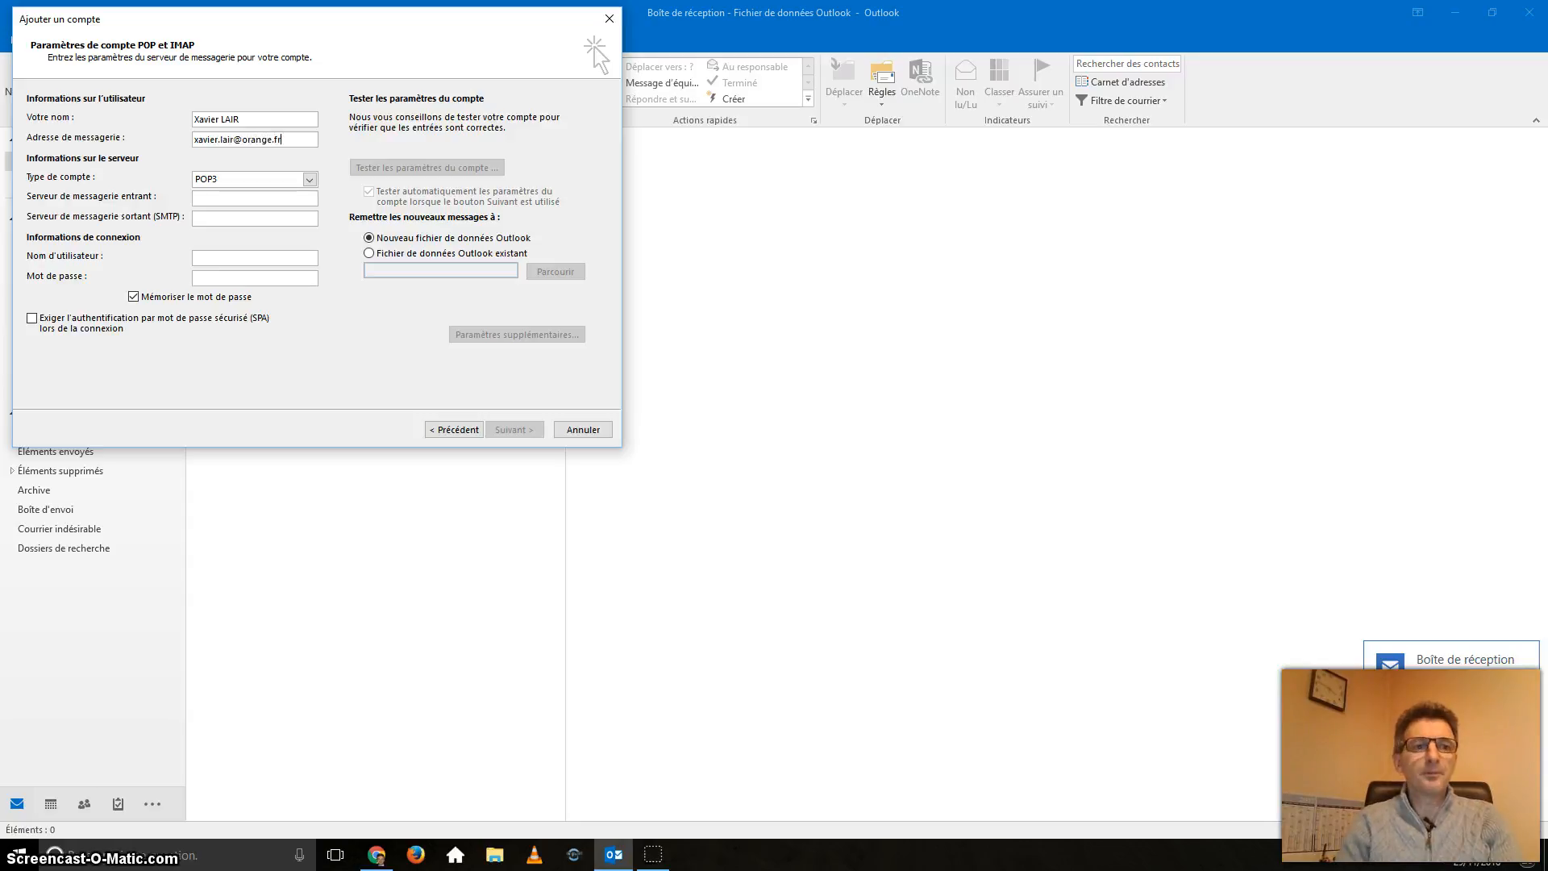
{"action": "left_click", "coordinate": [310, 179]}
{"action": "left_click", "coordinate": [309, 179]}
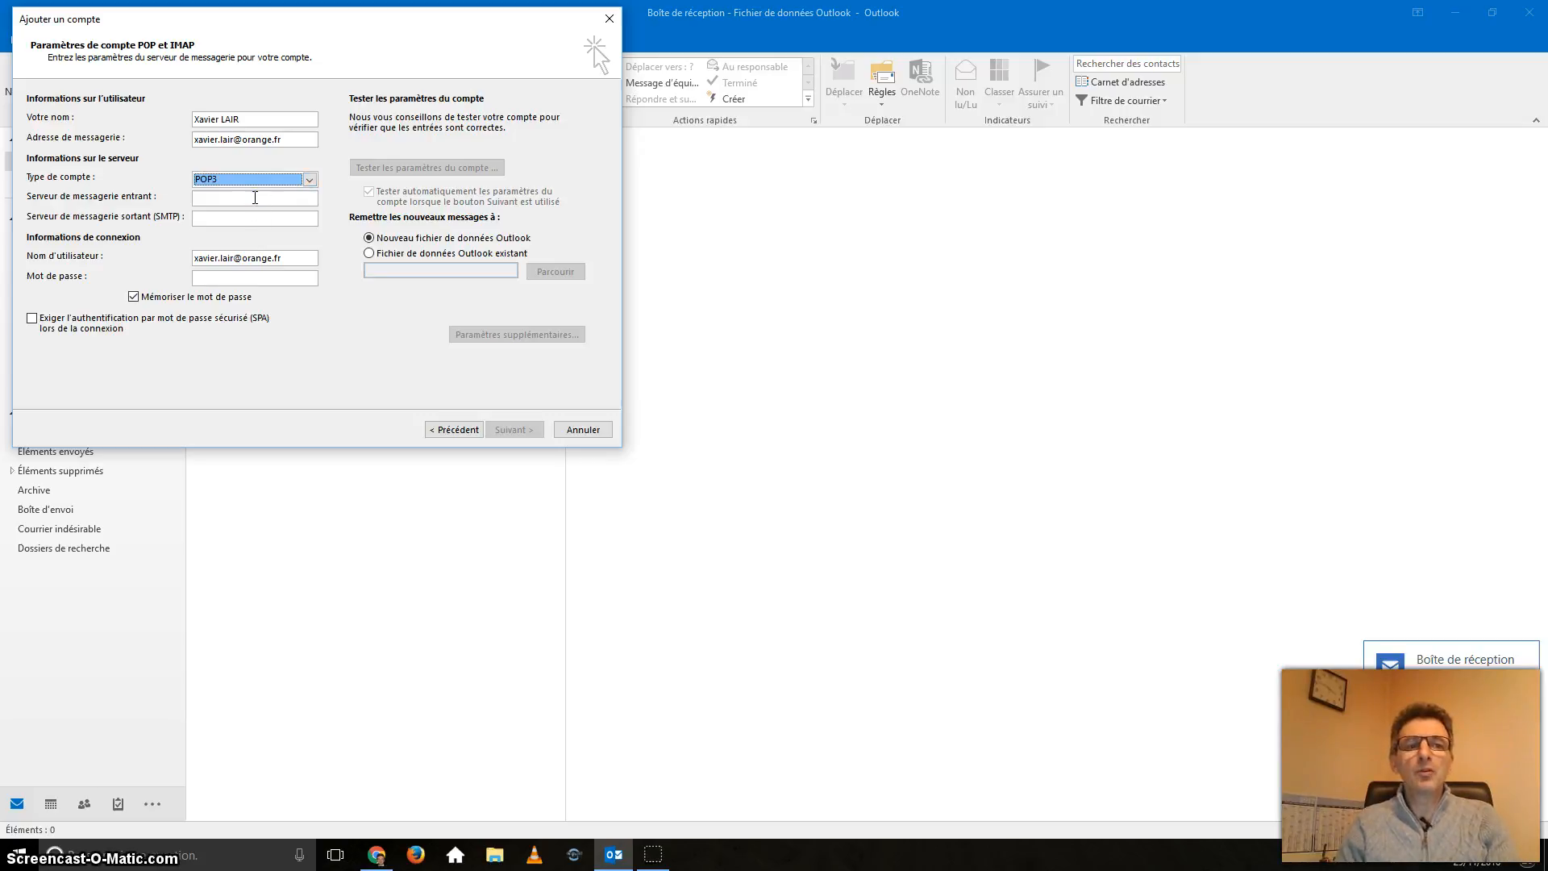
Step: Set the incoming server to pop.orange.fr and the outgoing server to smtp.orange.fr
{"action": "left_click", "coordinate": [255, 197]}
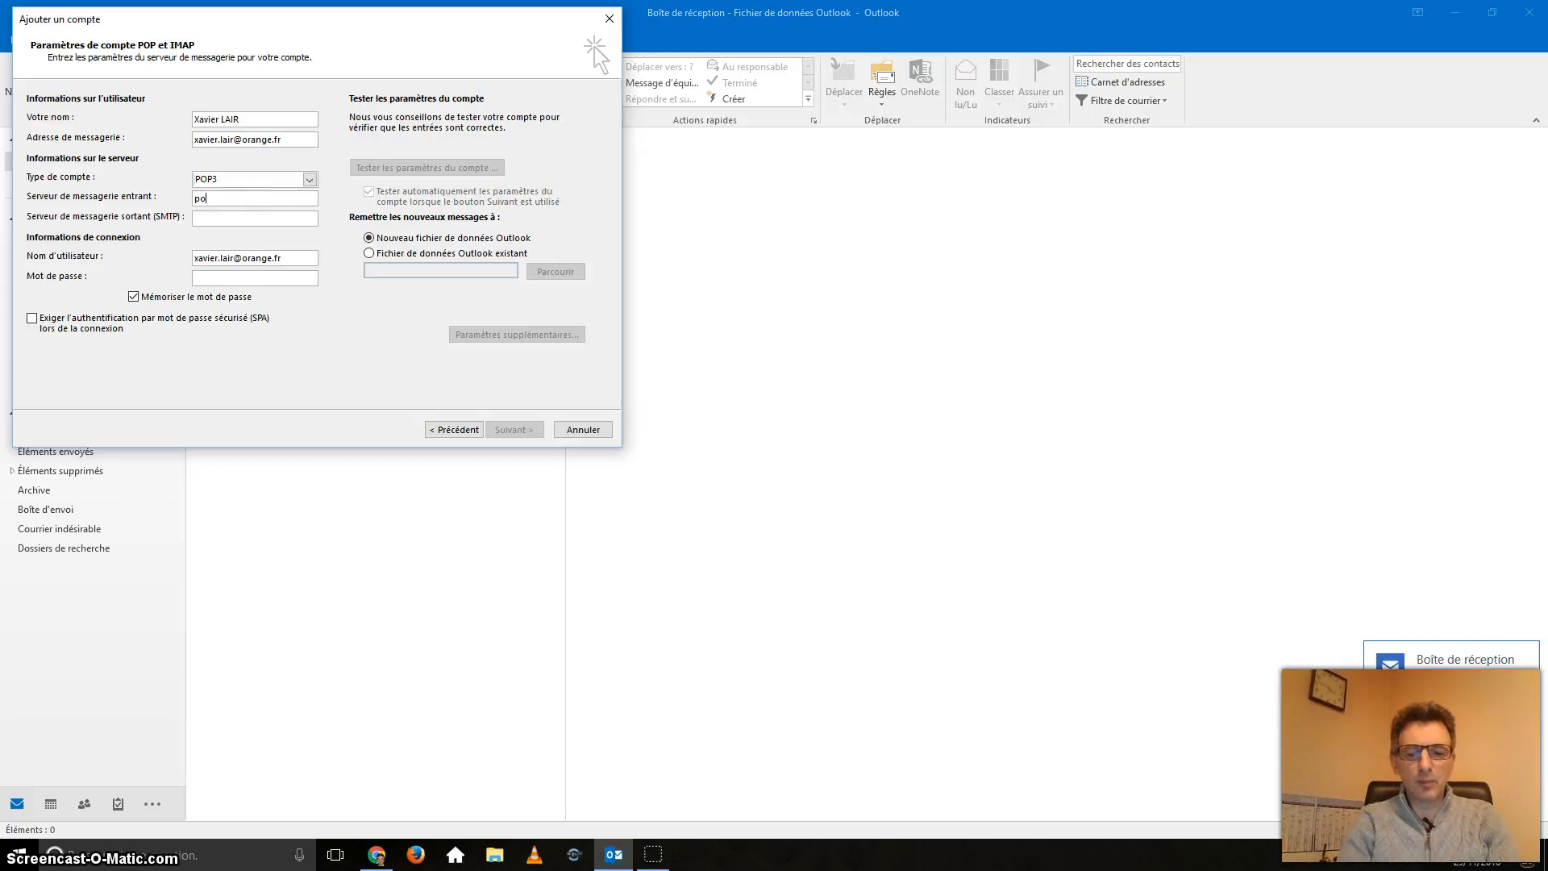
{"action": "type", "text": "pop.orange.fr"}
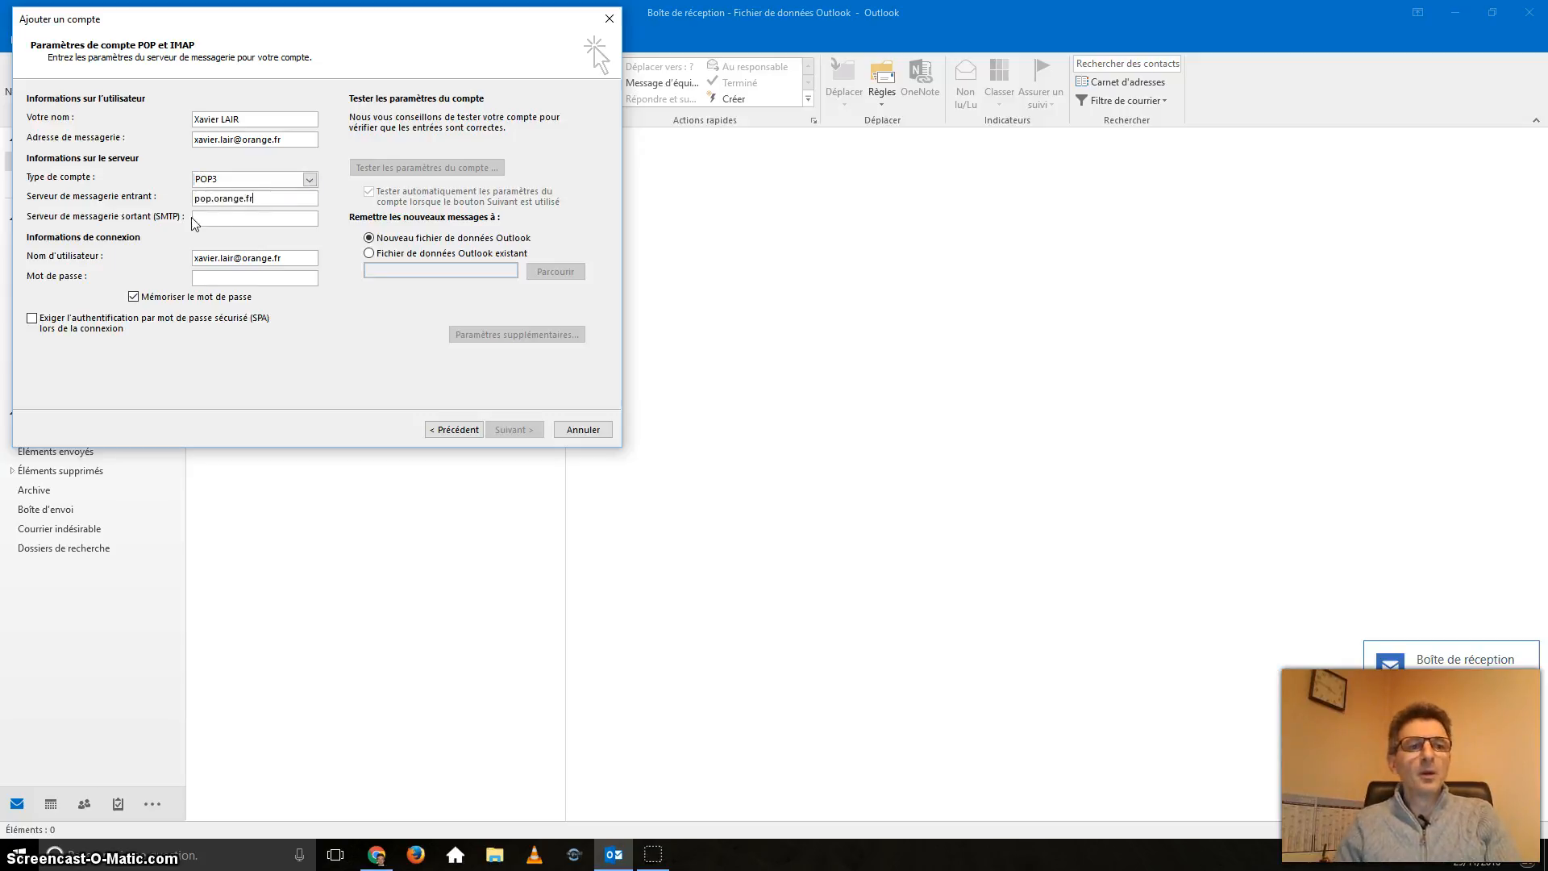
{"action": "left_click", "coordinate": [192, 219]}
{"action": "type", "text": "s"}
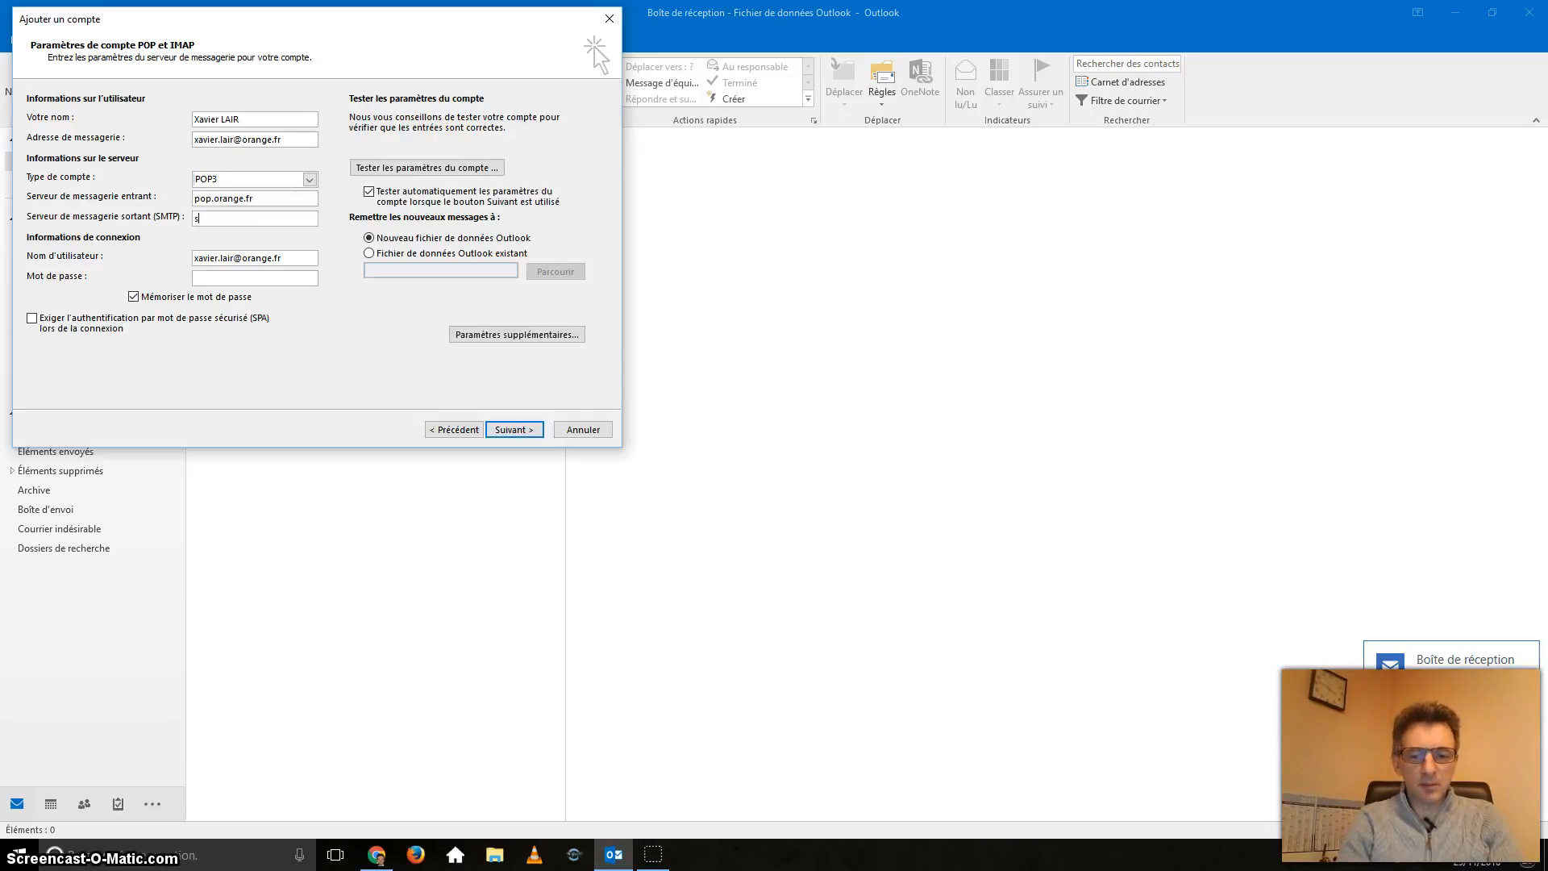
{"action": "type", "text": "stp"}
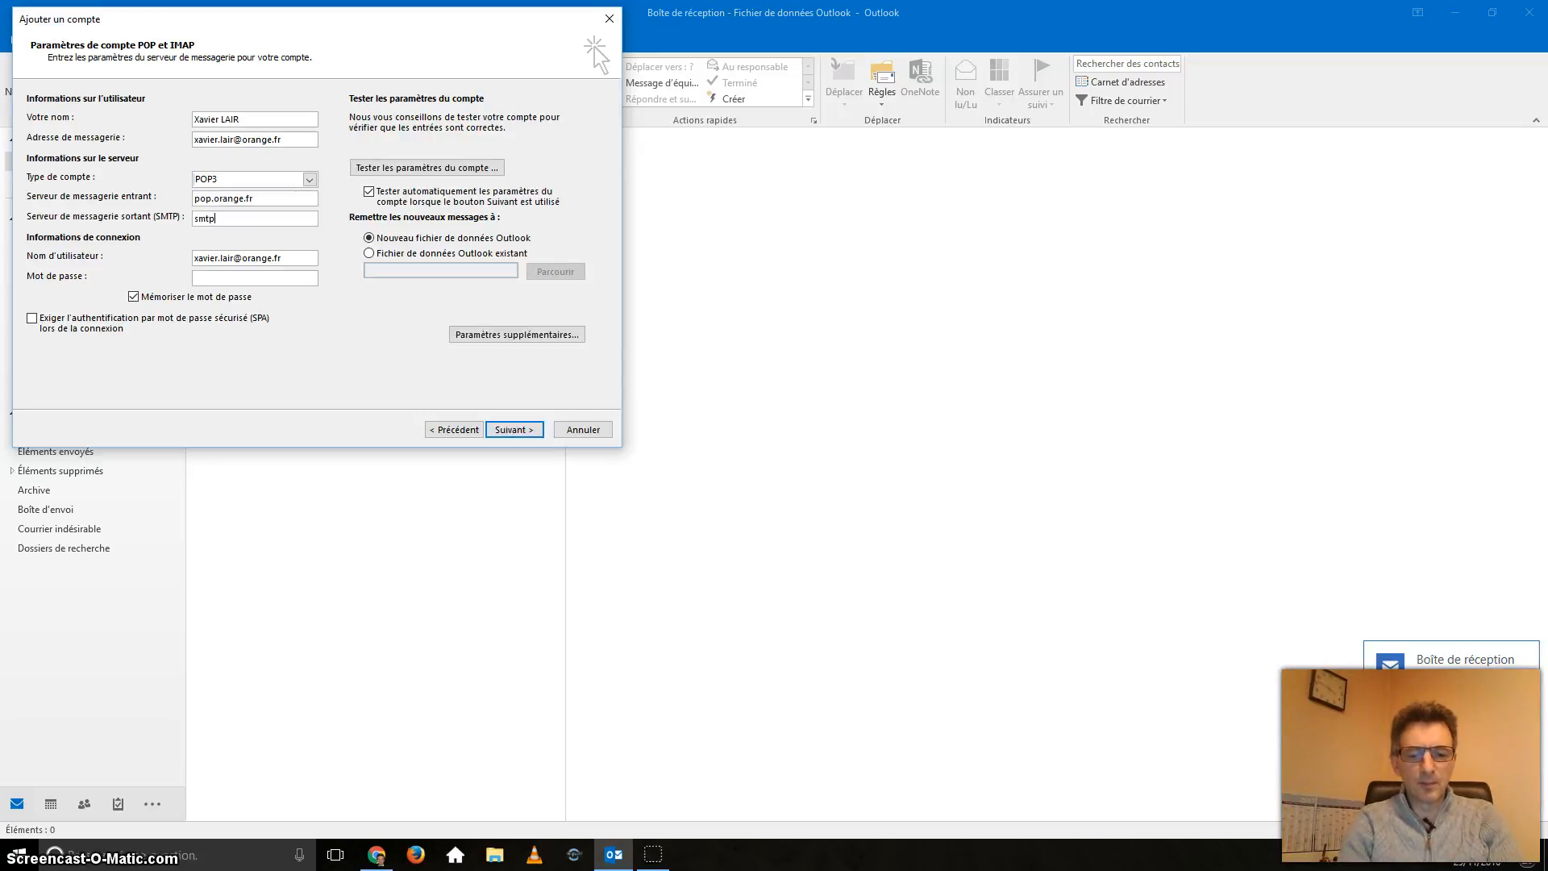
{"action": "type", "text": ".orange.fr"}
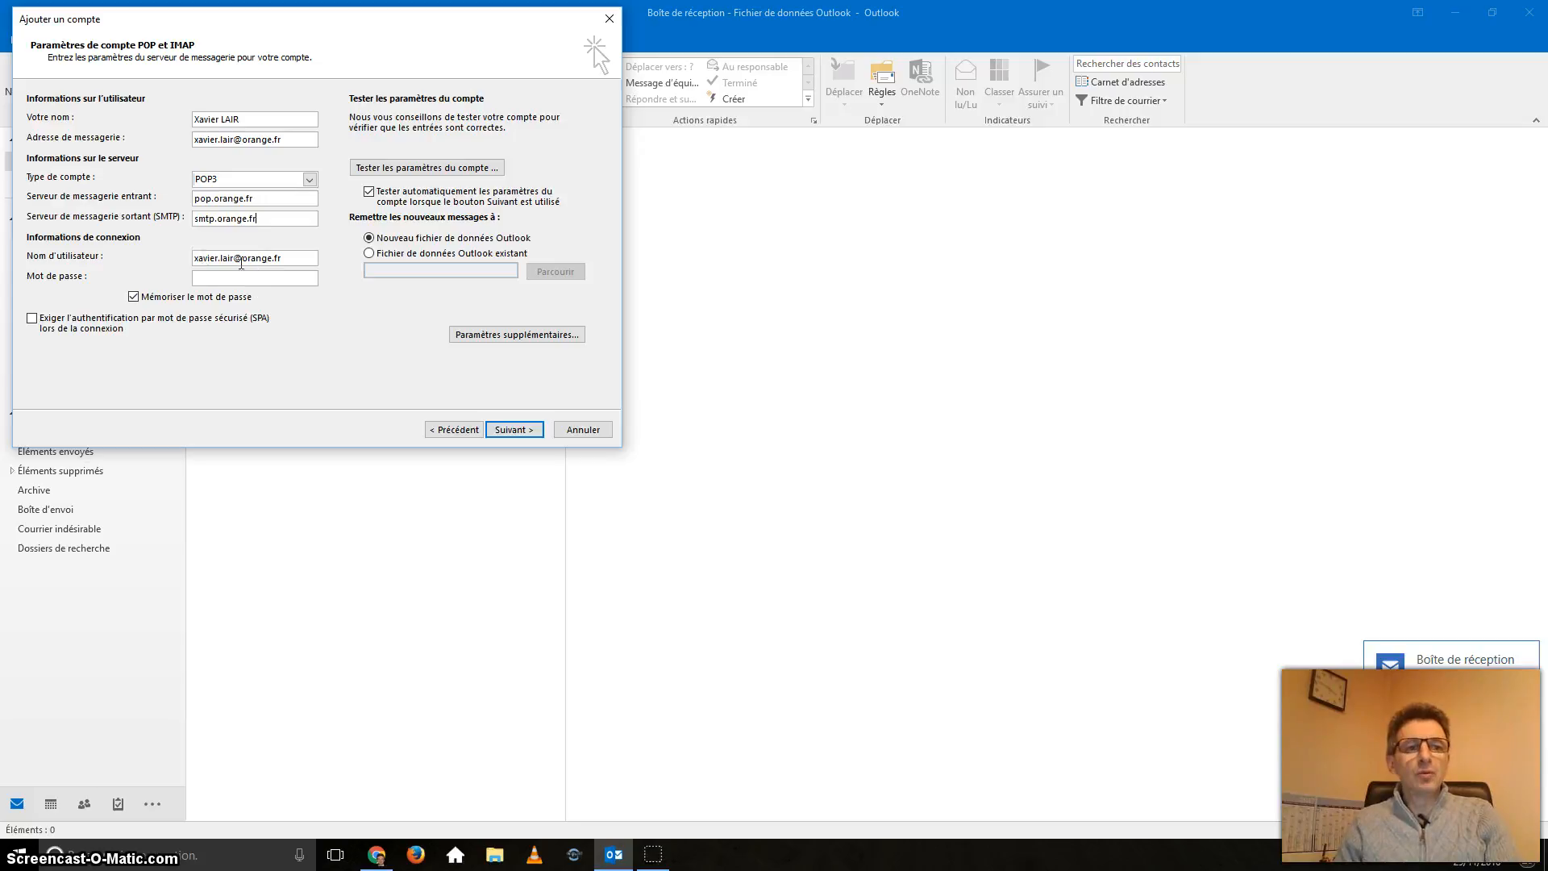
{"action": "left_click_drag", "start_coordinate": [235, 258], "coordinate": [339, 259]}
{"action": "left_click", "coordinate": [306, 261]}
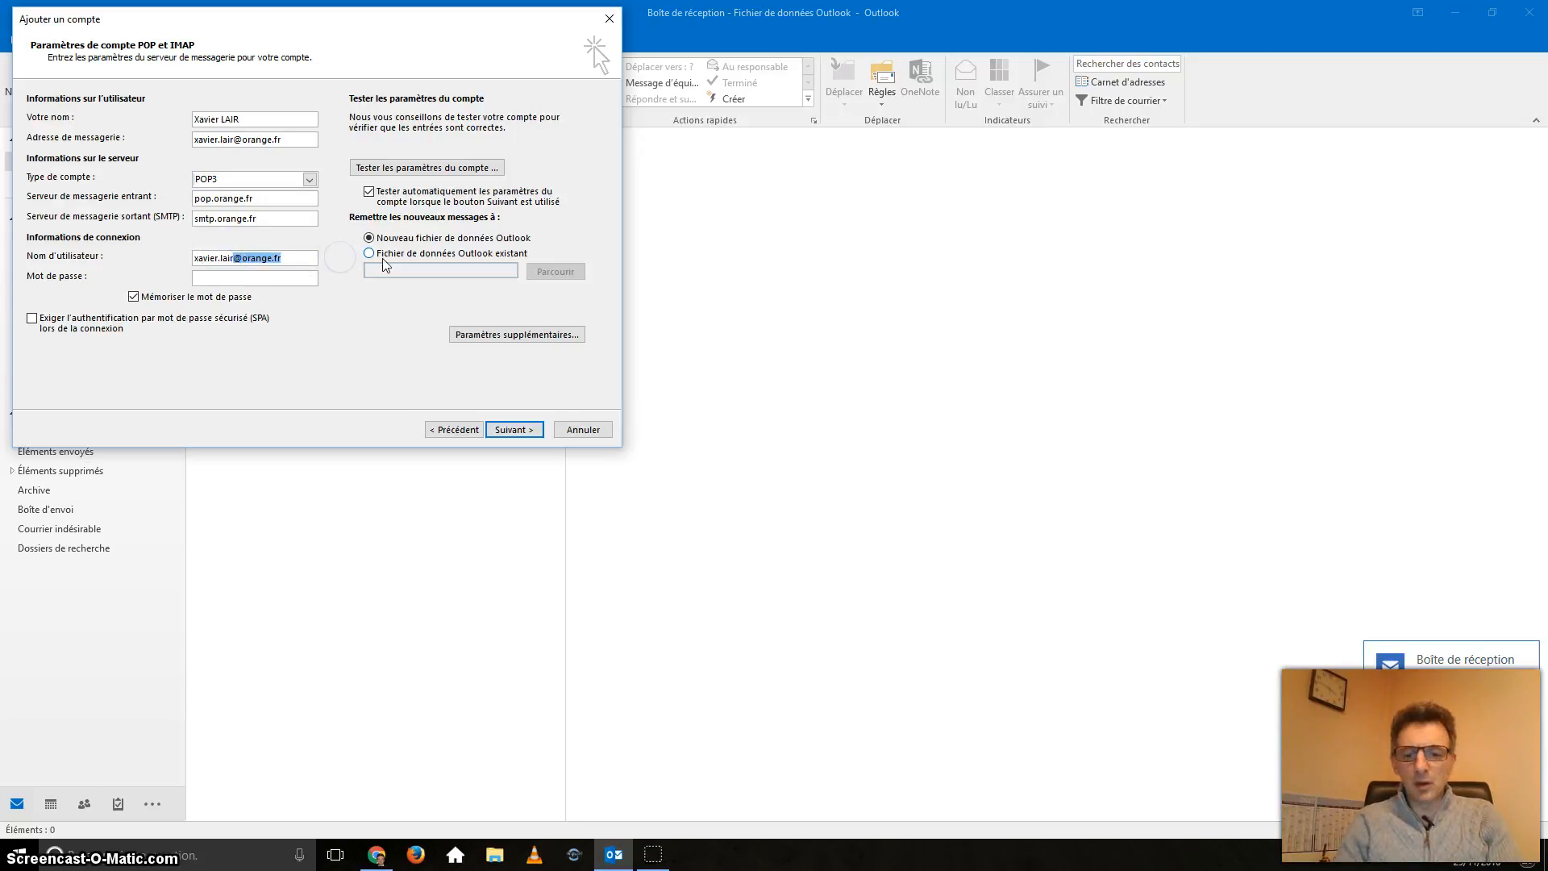
{"action": "key", "text": "BackSpace"}
{"action": "key", "text": "Tab"}
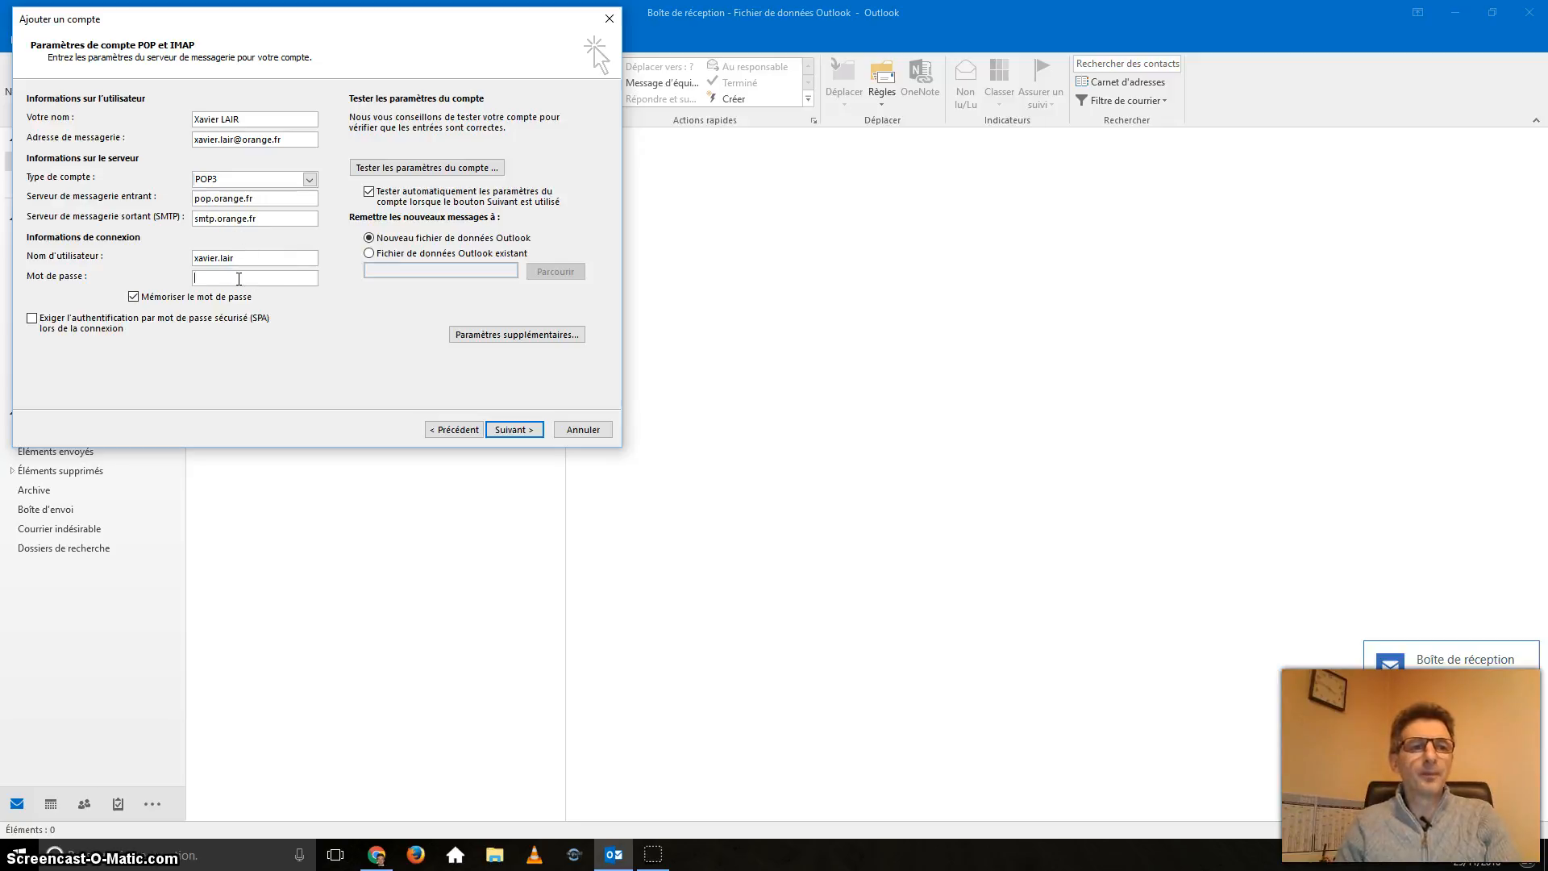
{"action": "type", "text": "**"}
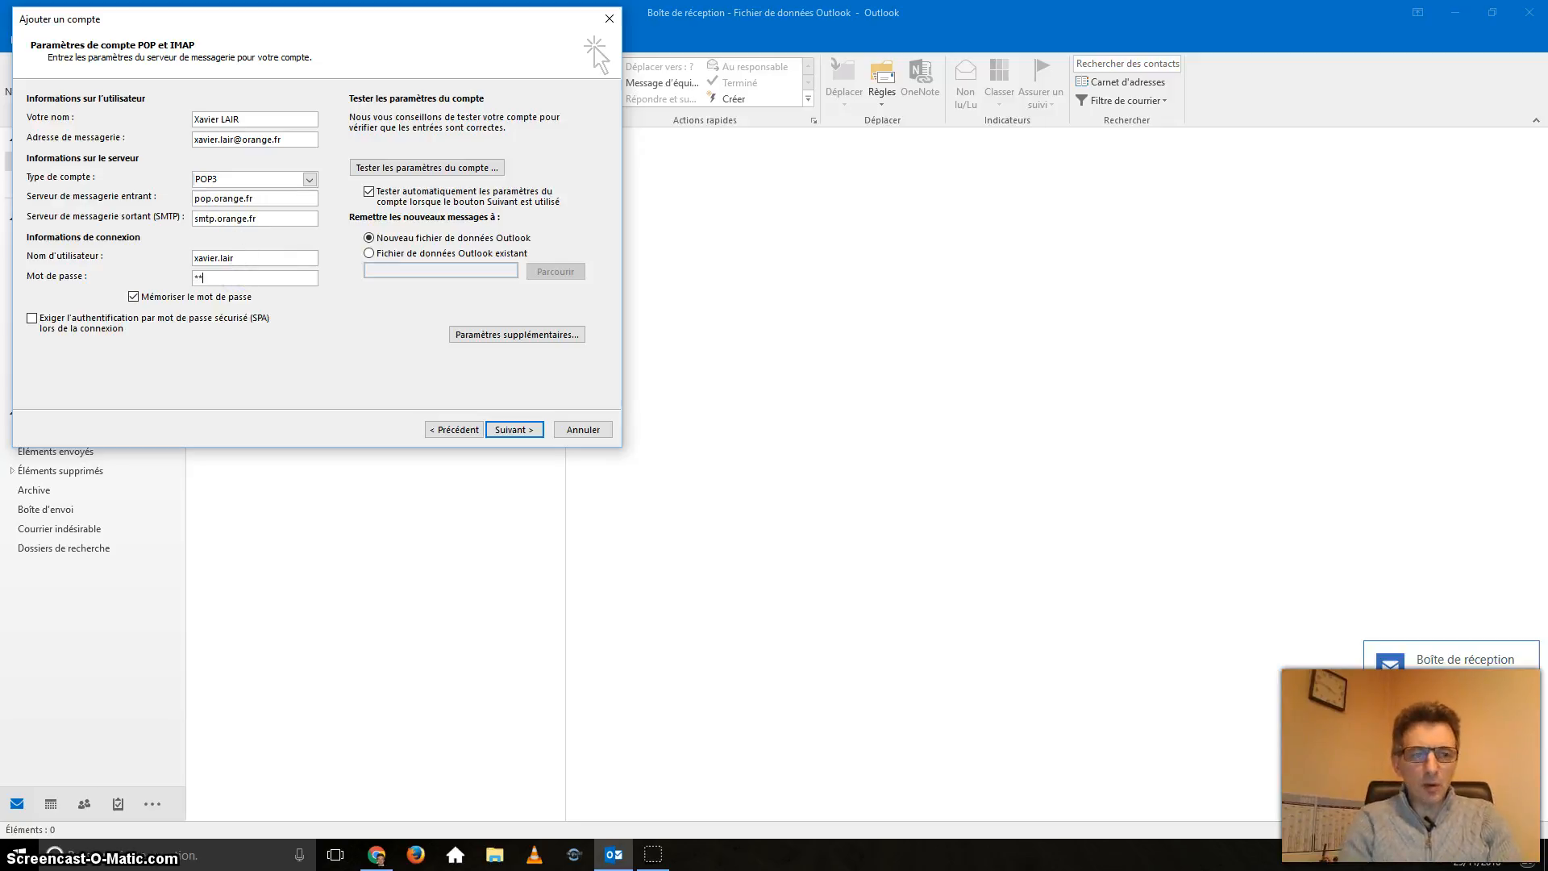
{"action": "type", "text": "*********"}
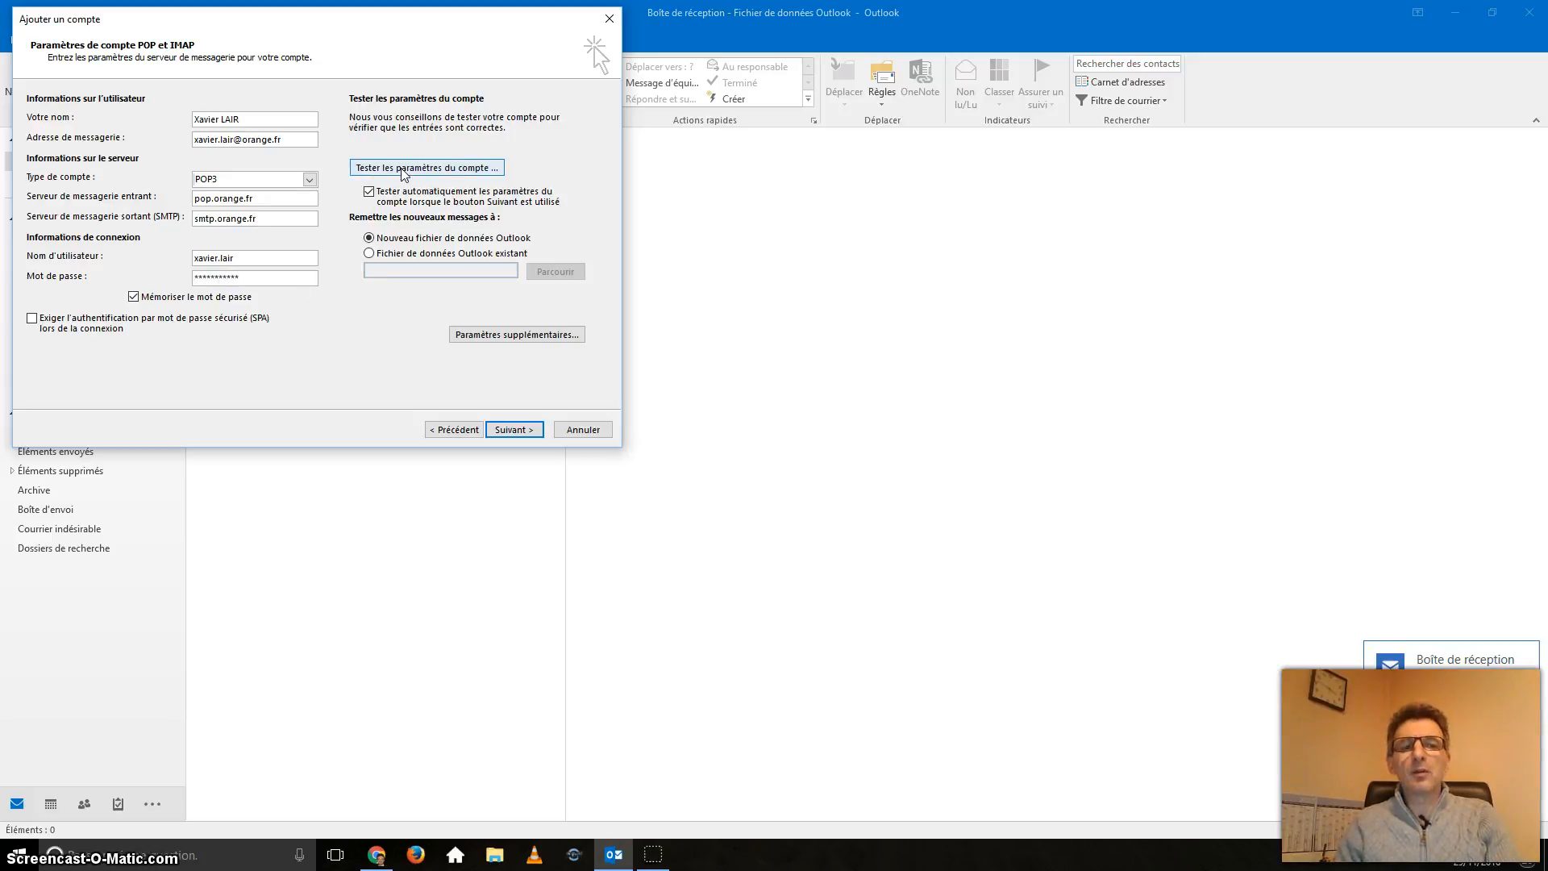
{"action": "left_click", "coordinate": [371, 192]}
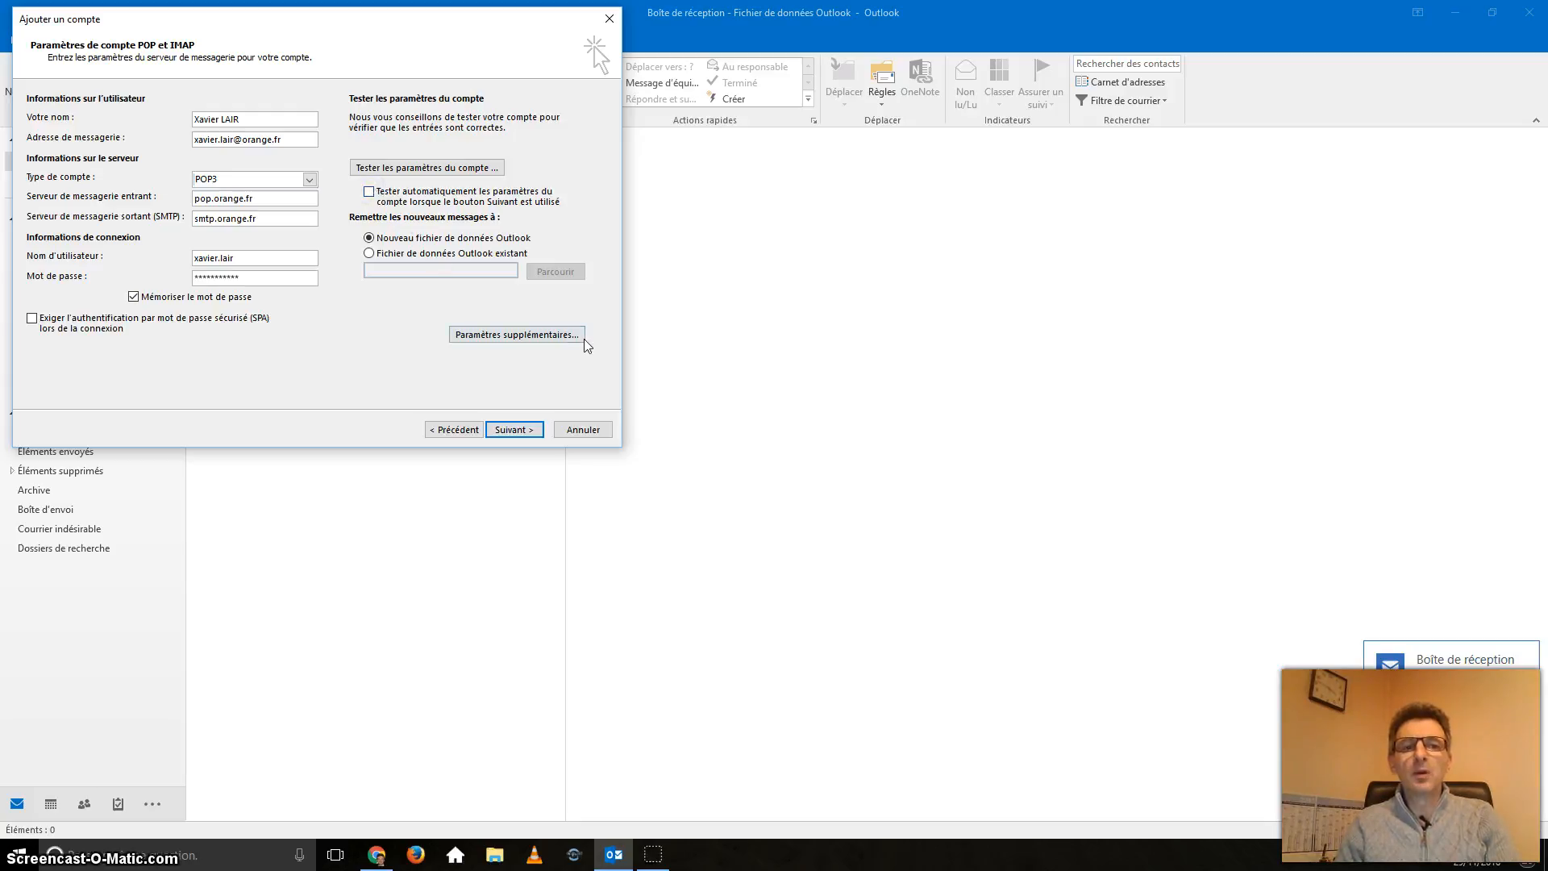
Step: In Paramètres supplémentaires, give the account a display name, organisation FCGA and a reply address
{"action": "left_click", "coordinate": [547, 337]}
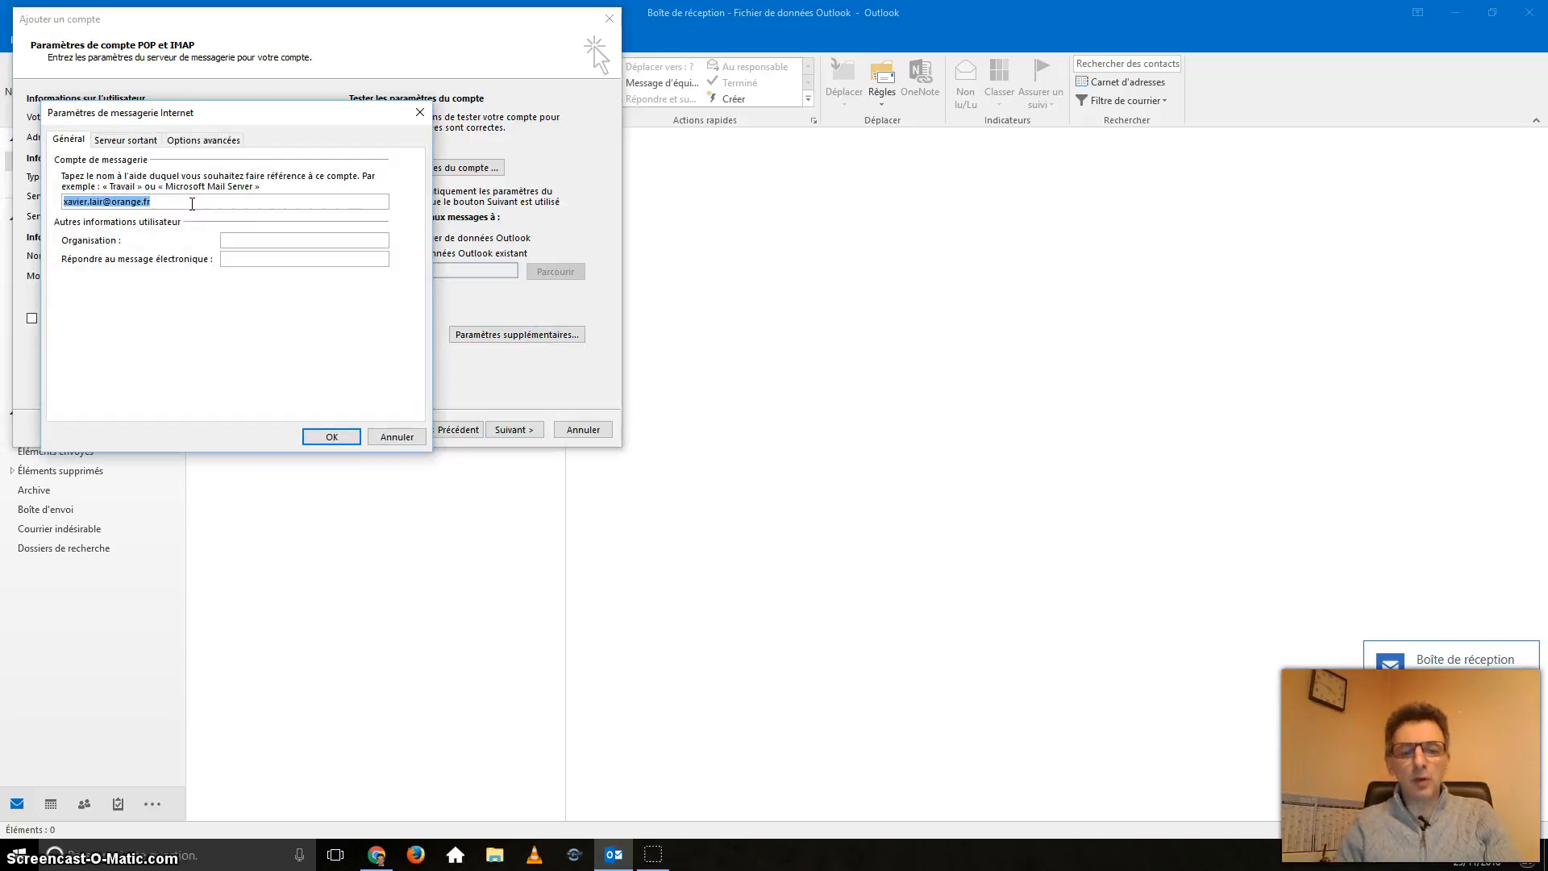
{"action": "type", "text": "Bal"}
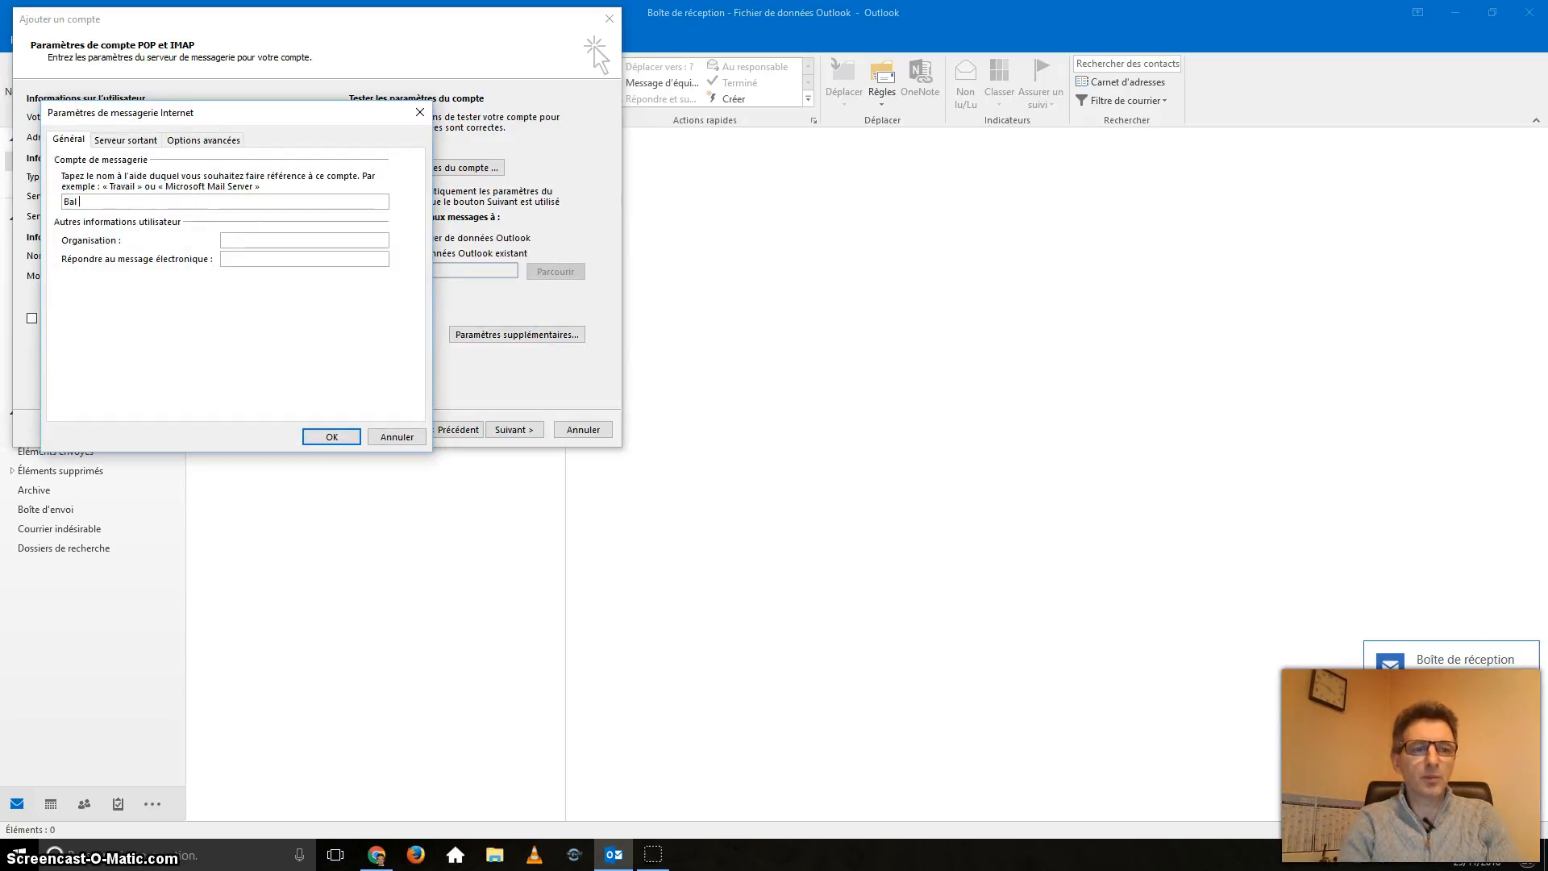
{"action": "type", "text": " Orange"}
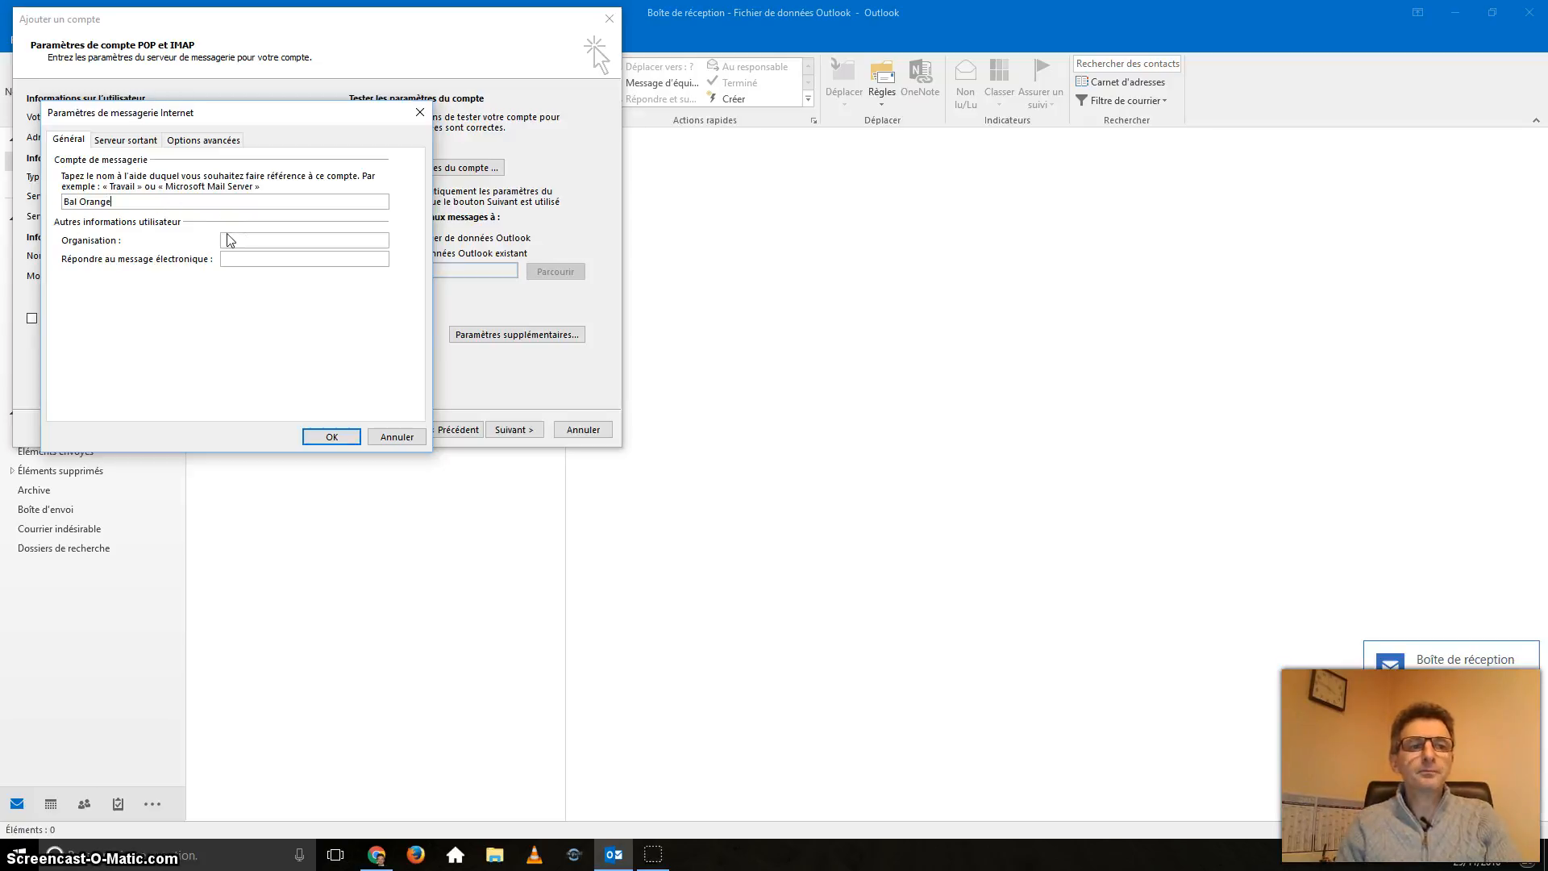
{"action": "type", "text": " Xavier"}
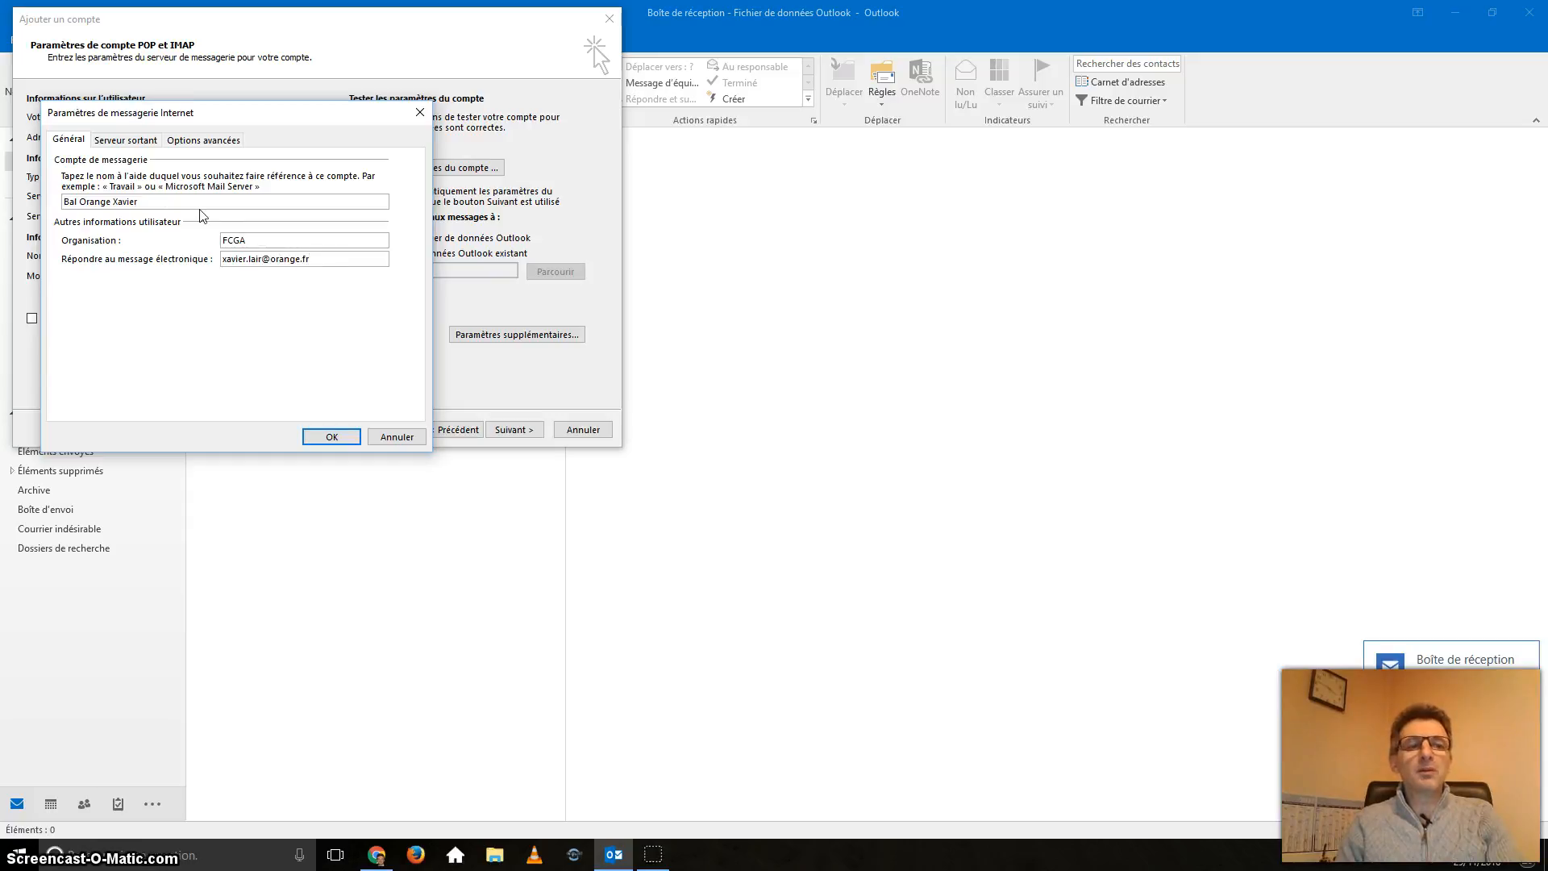
{"action": "left_click", "coordinate": [127, 143]}
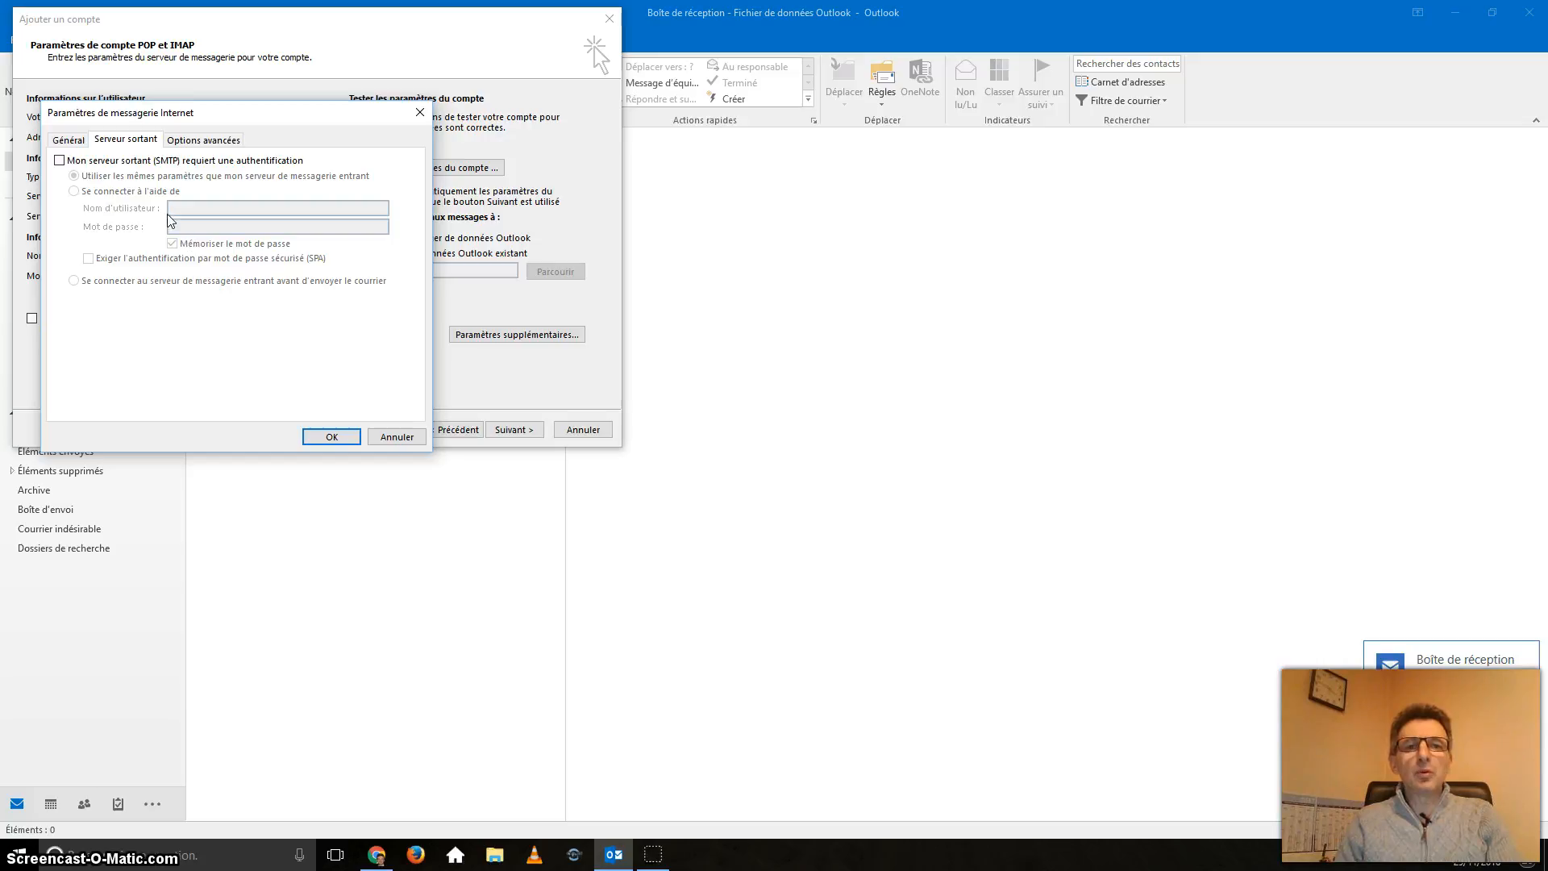
Step: Keep message copies on the server, deleting them after 7 days, and confirm with OK
{"action": "left_click", "coordinate": [187, 144]}
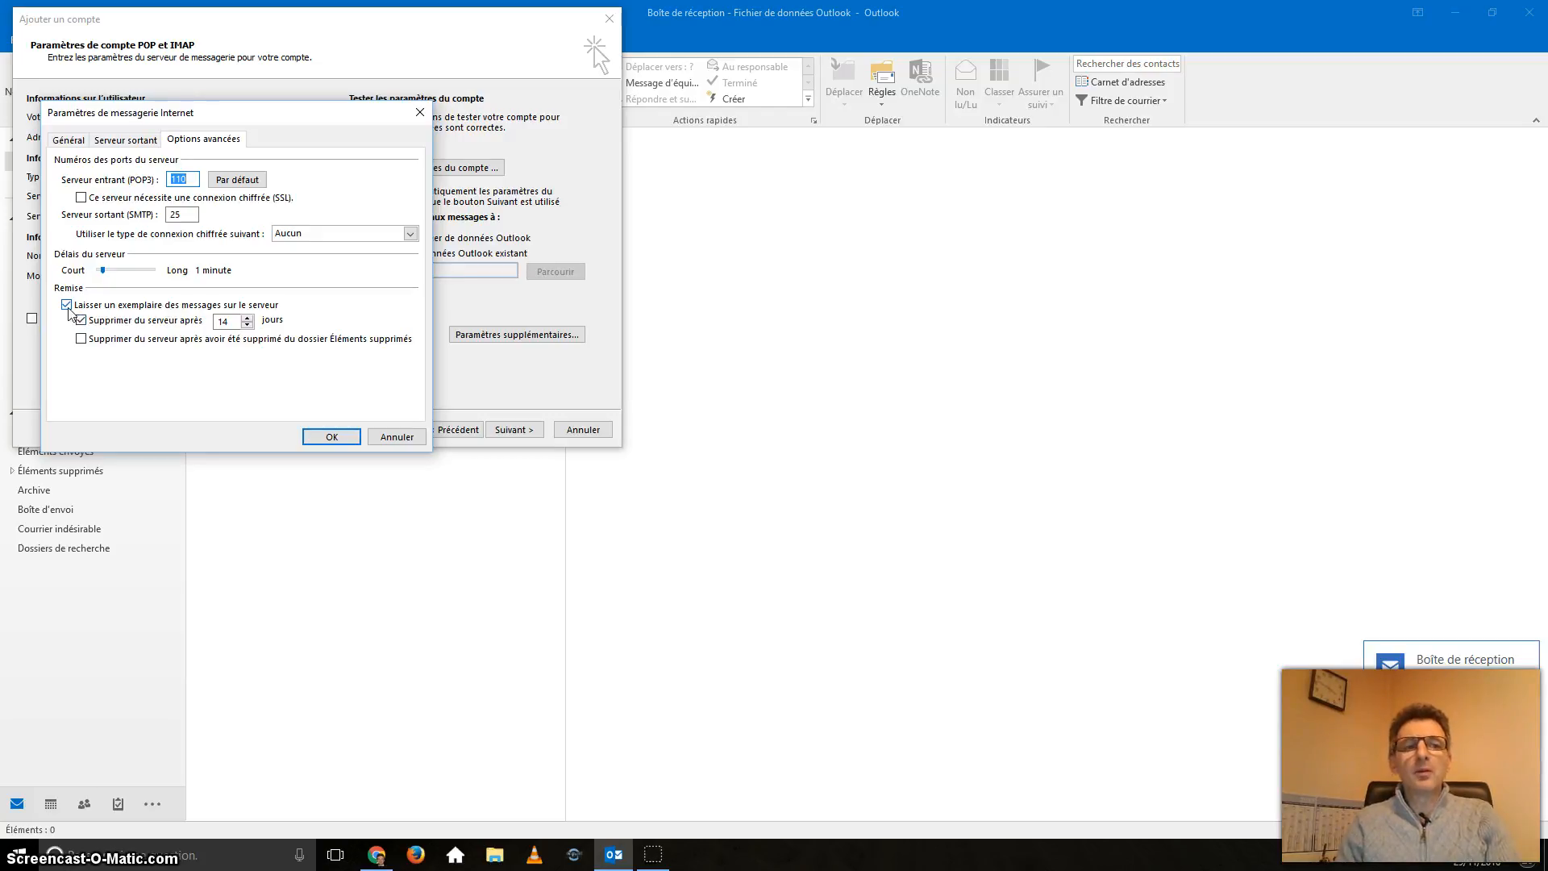
{"action": "left_click_drag", "start_coordinate": [234, 323], "coordinate": [146, 325]}
{"action": "type", "text": "14"}
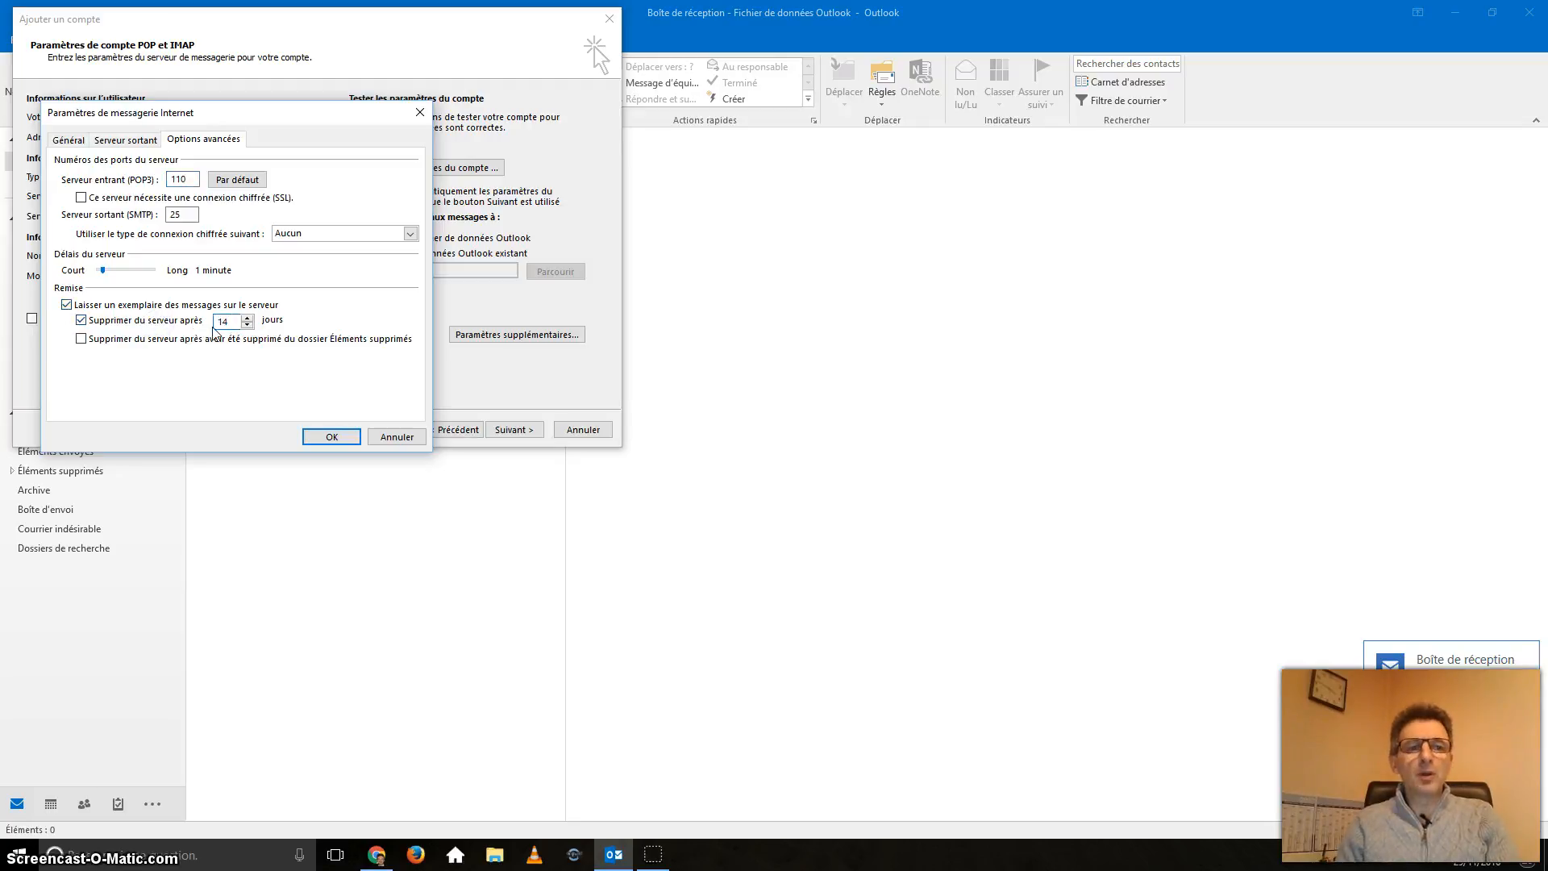
{"action": "left_click", "coordinate": [248, 326]}
{"action": "left_click", "coordinate": [248, 326]}
{"action": "left_click", "coordinate": [248, 325]}
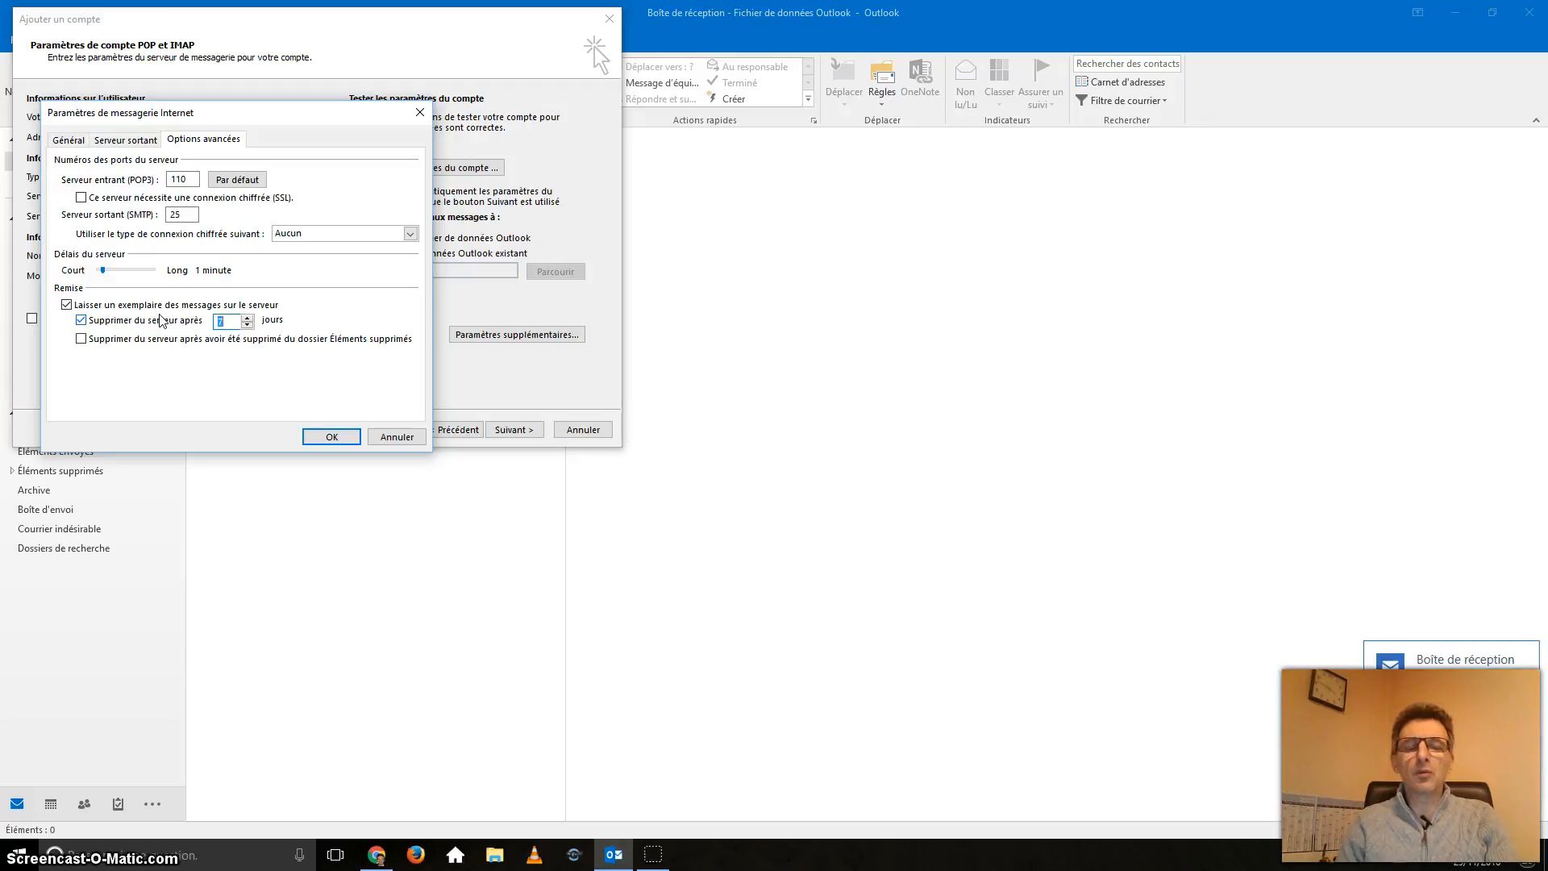
{"action": "left_click", "coordinate": [81, 320]}
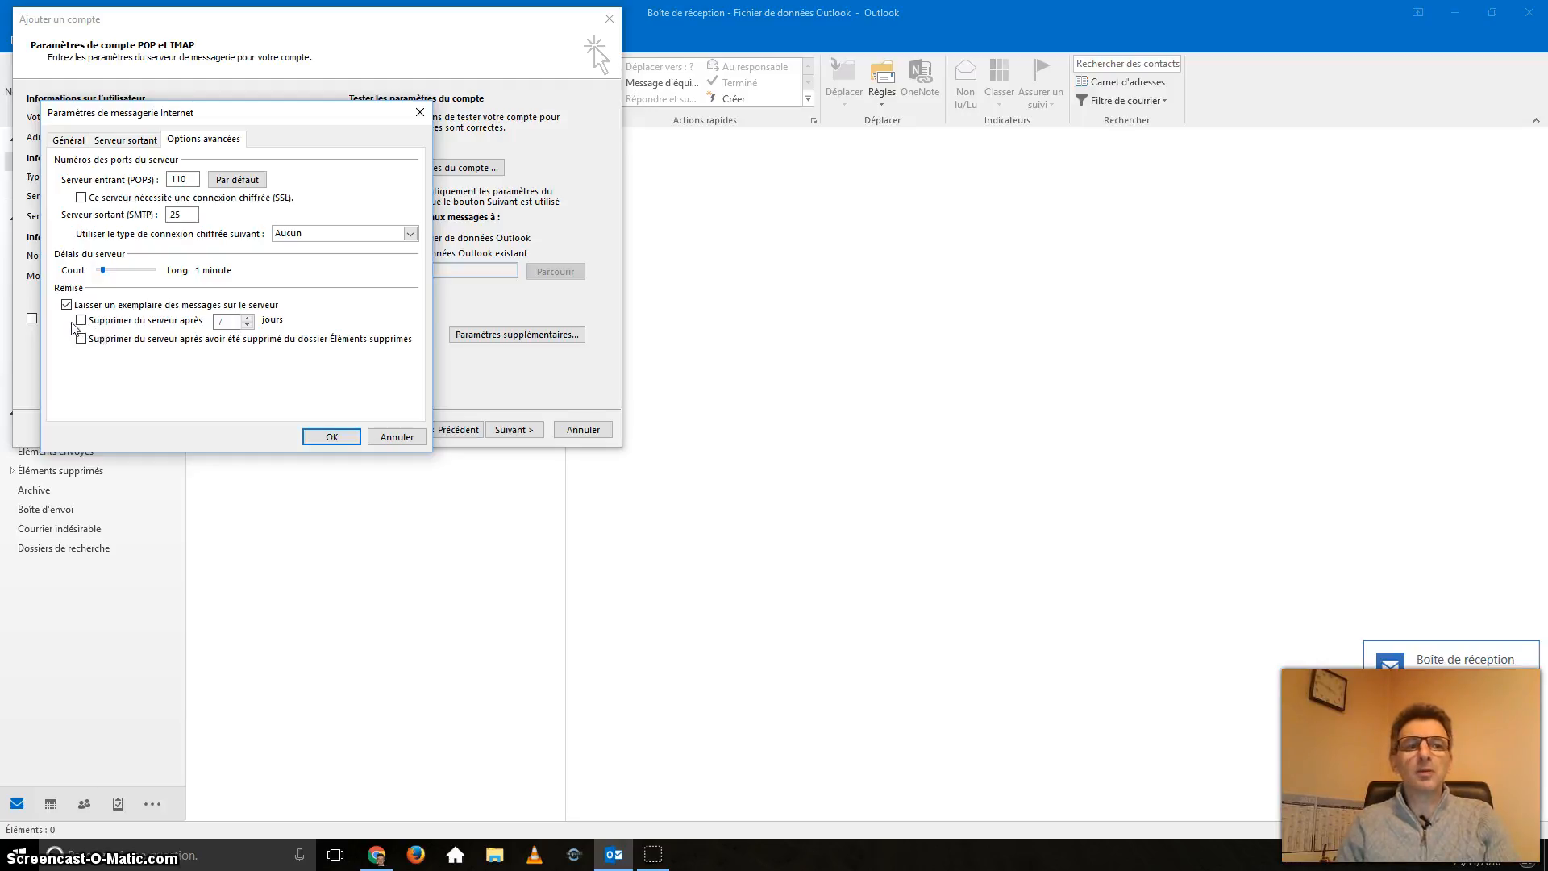
{"action": "left_click", "coordinate": [82, 321]}
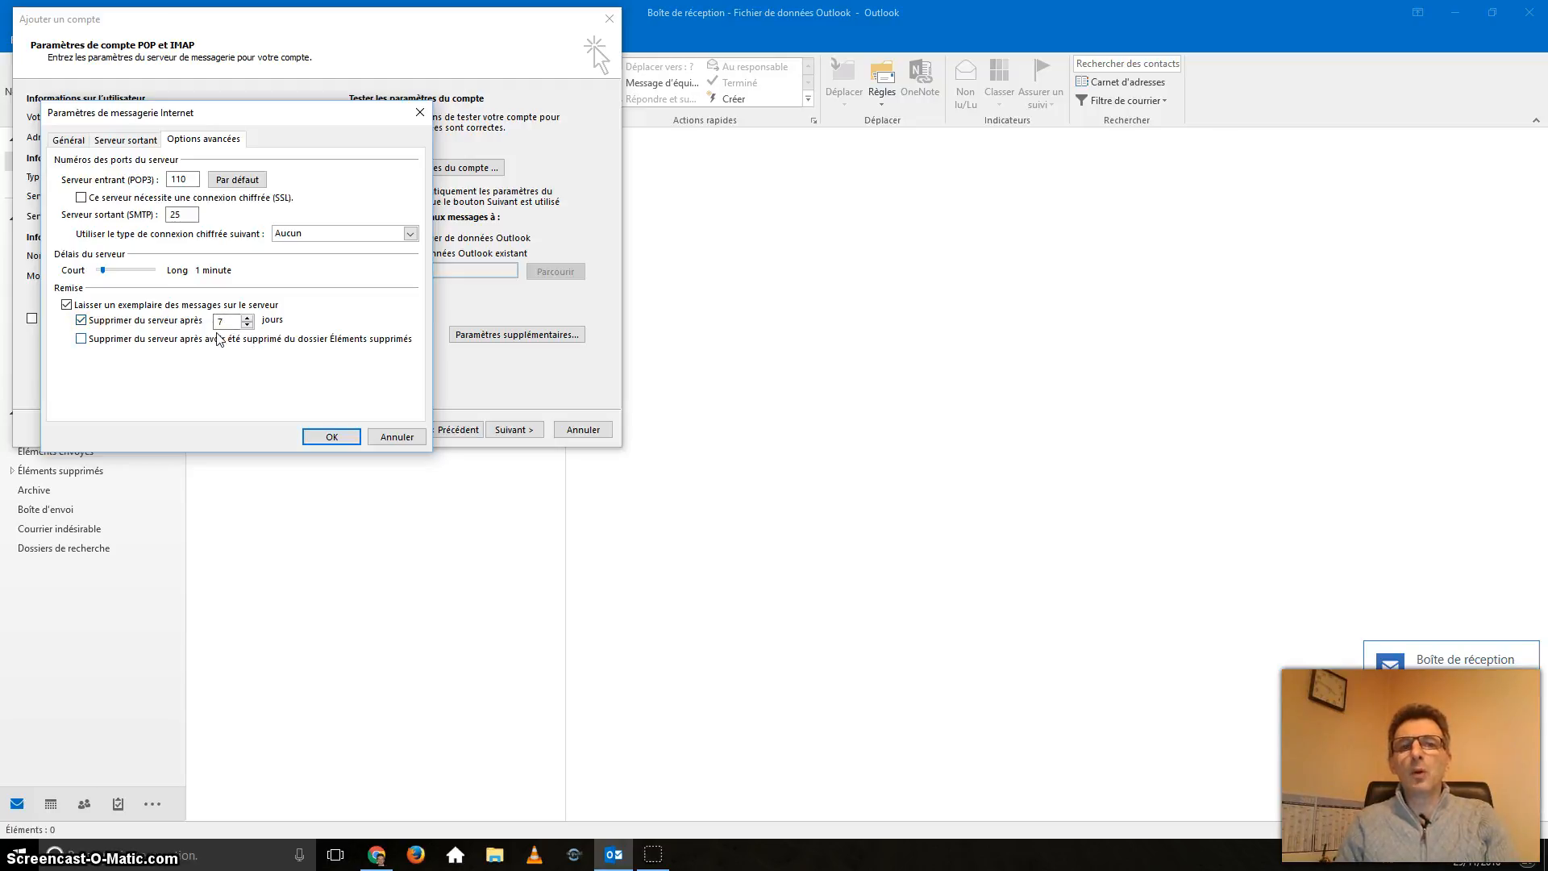
{"action": "left_click", "coordinate": [337, 438]}
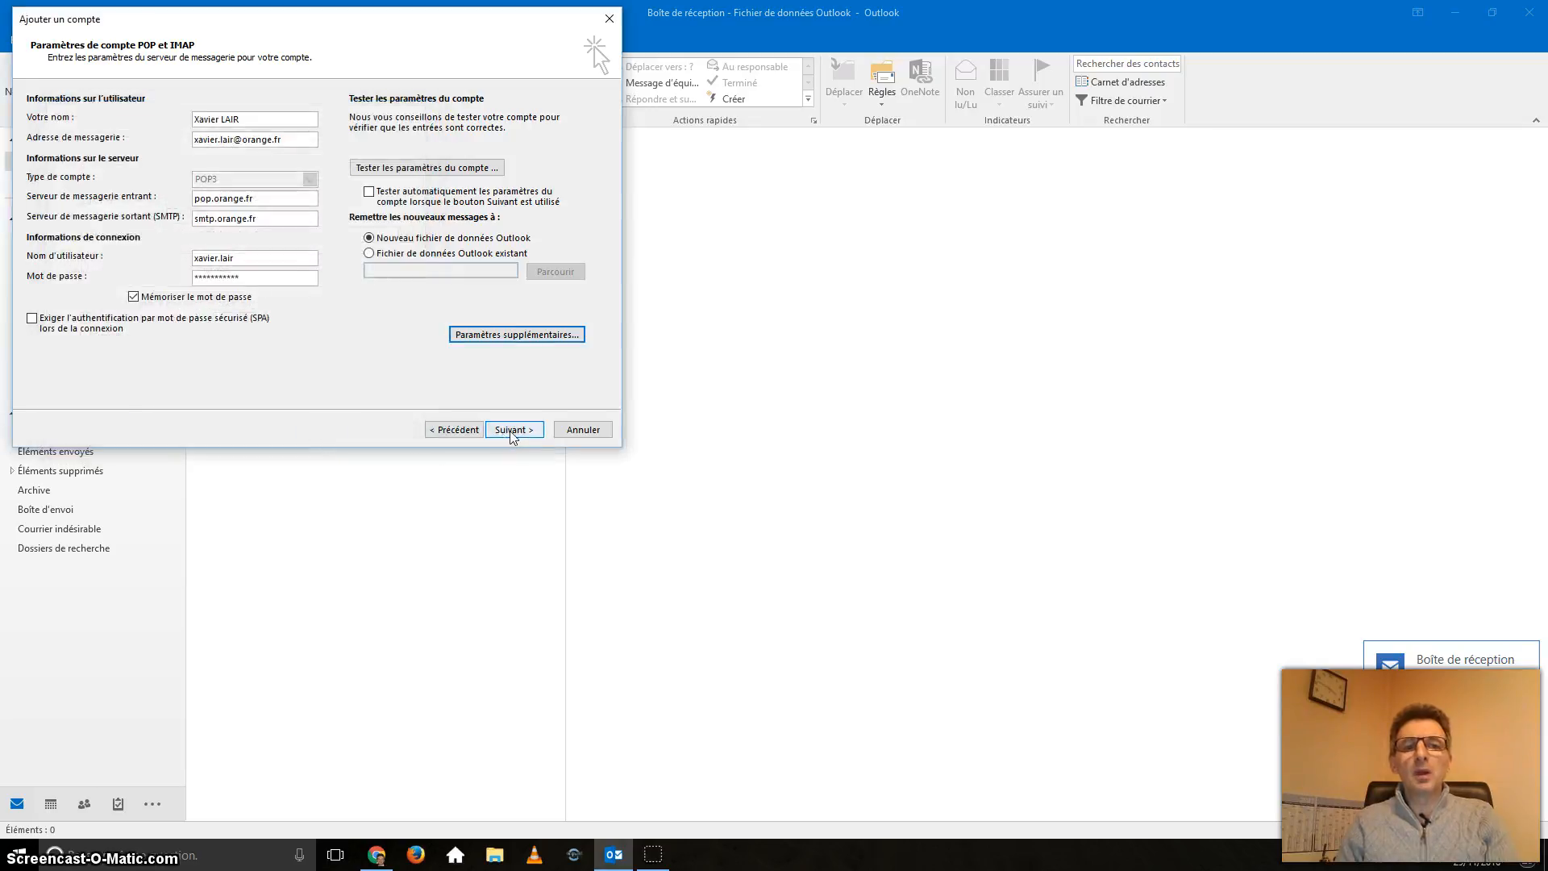
{"action": "left_click", "coordinate": [651, 855]}
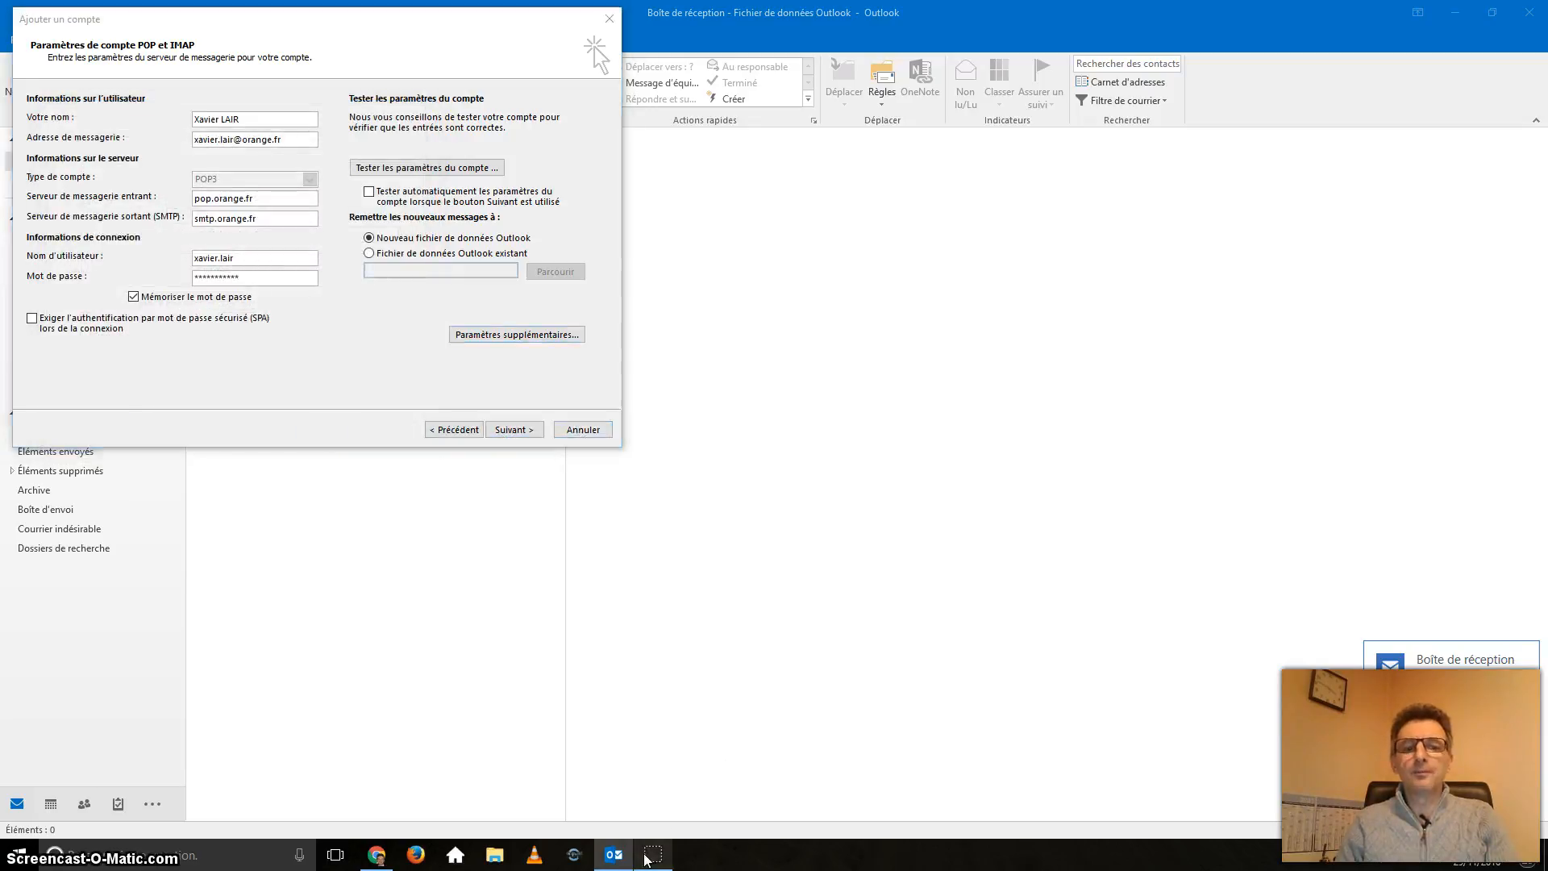